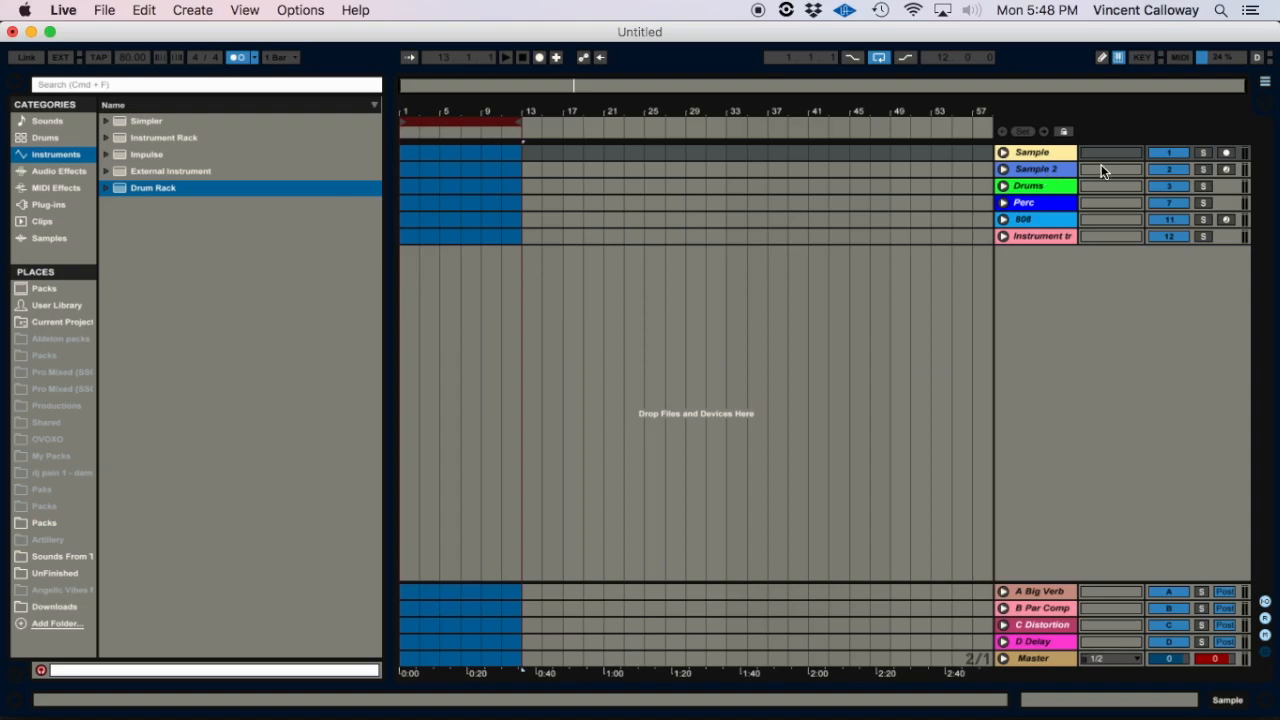
Insert a new MIDI track below the instrument tracks and rename it Slicing preset.
click(1003, 170)
click(1003, 170)
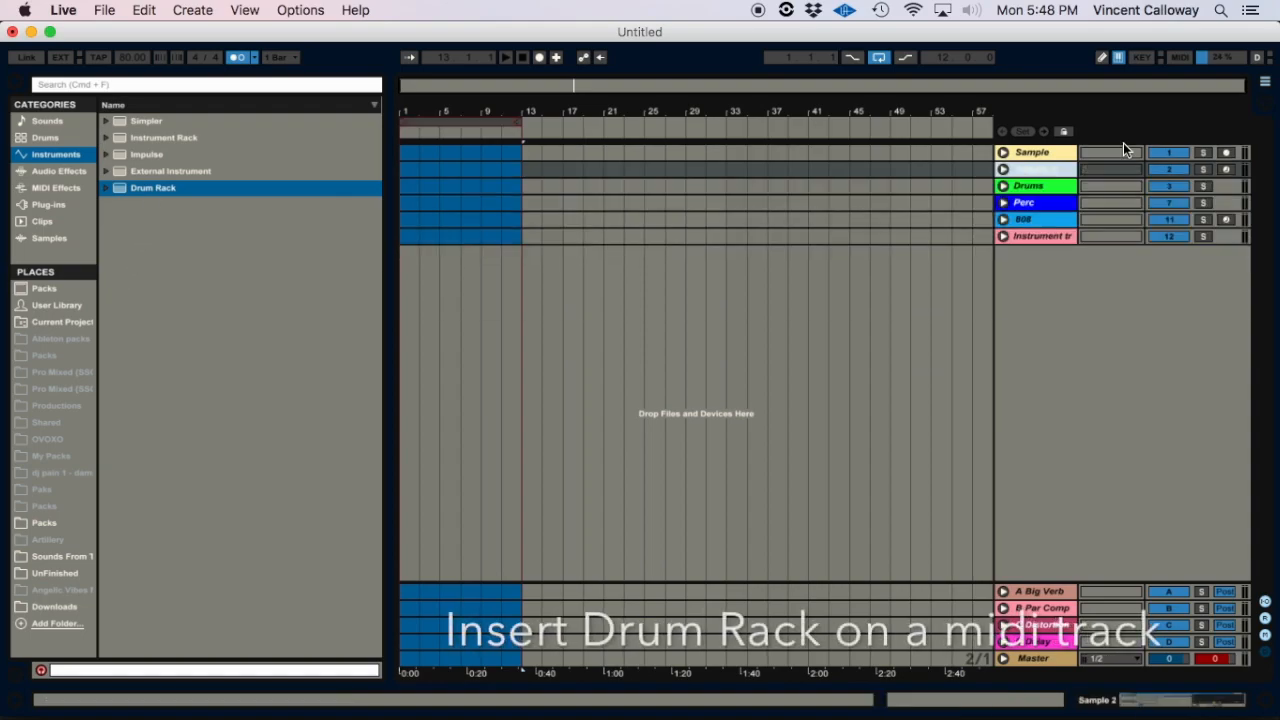
click(1042, 235)
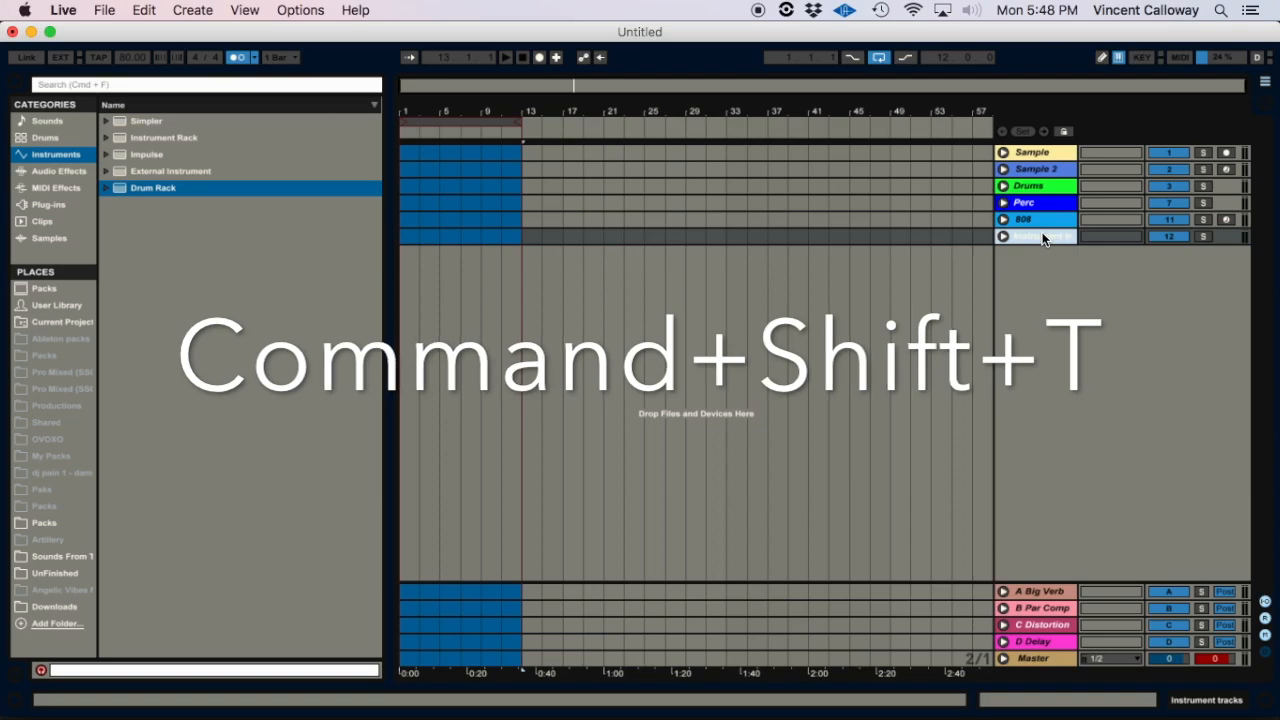
key(super+shift+t)
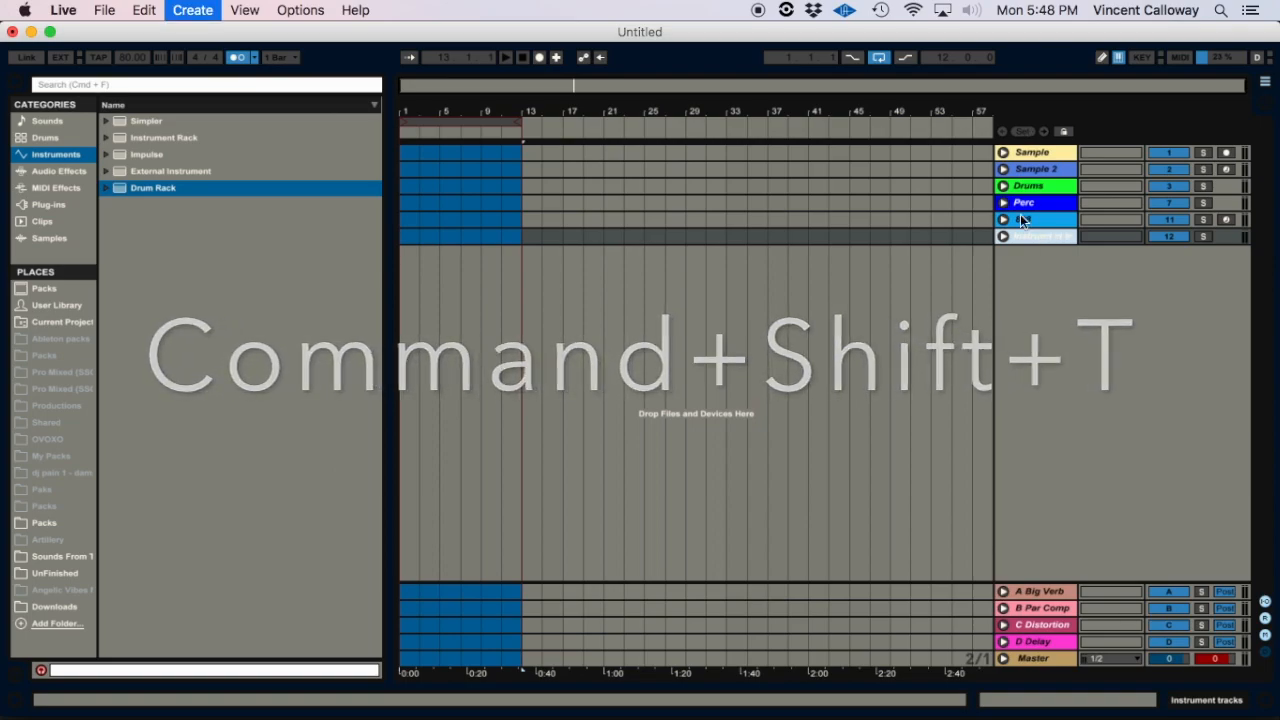
click(1034, 258)
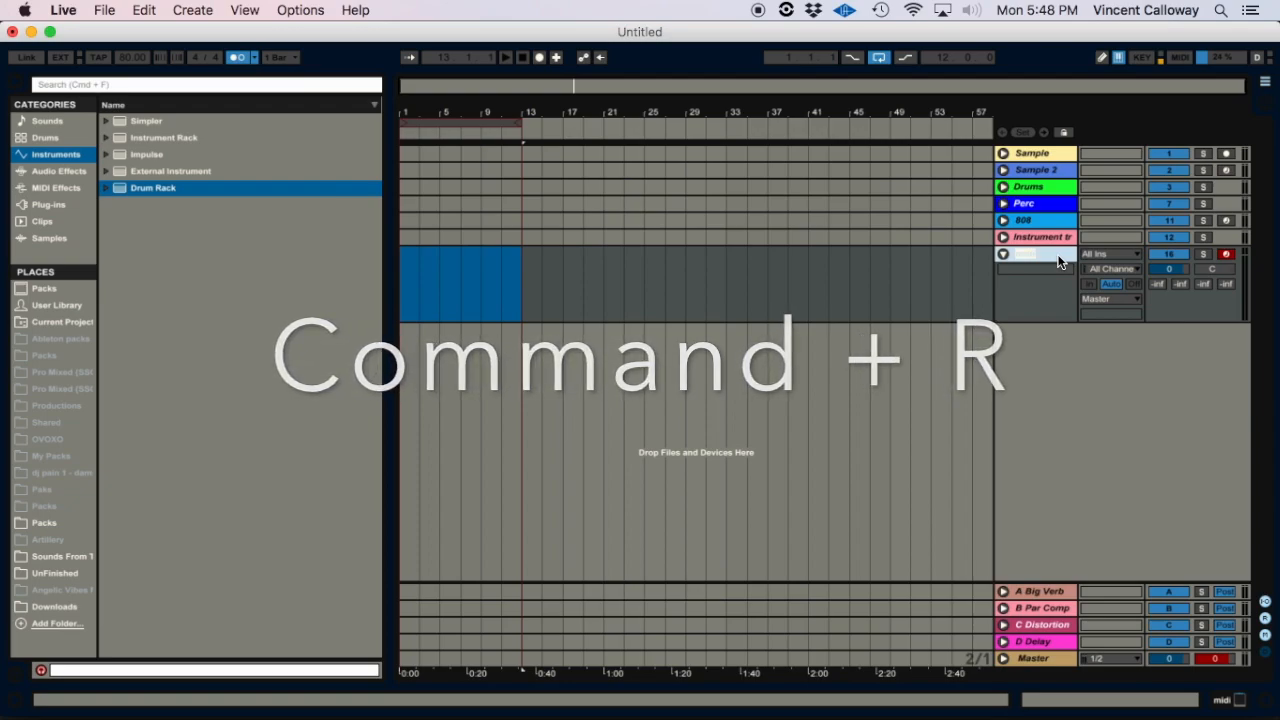
text(Kick)
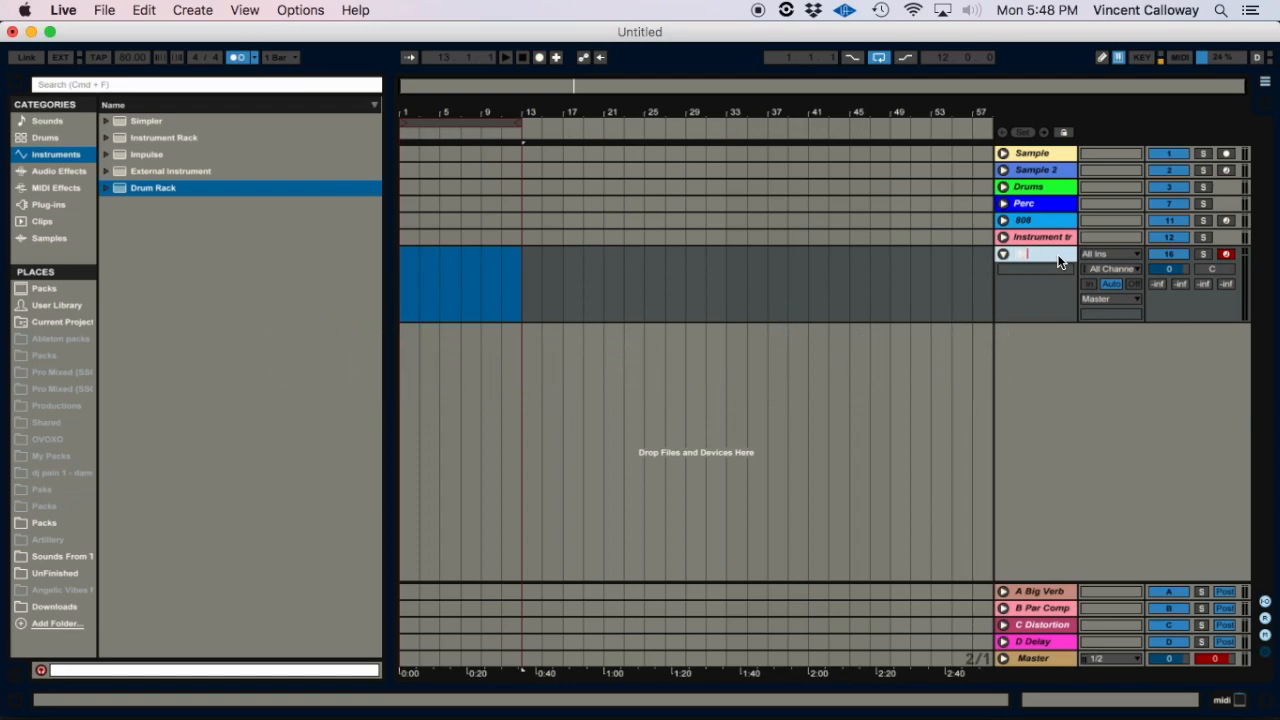
text(thtrack)
key(Return)
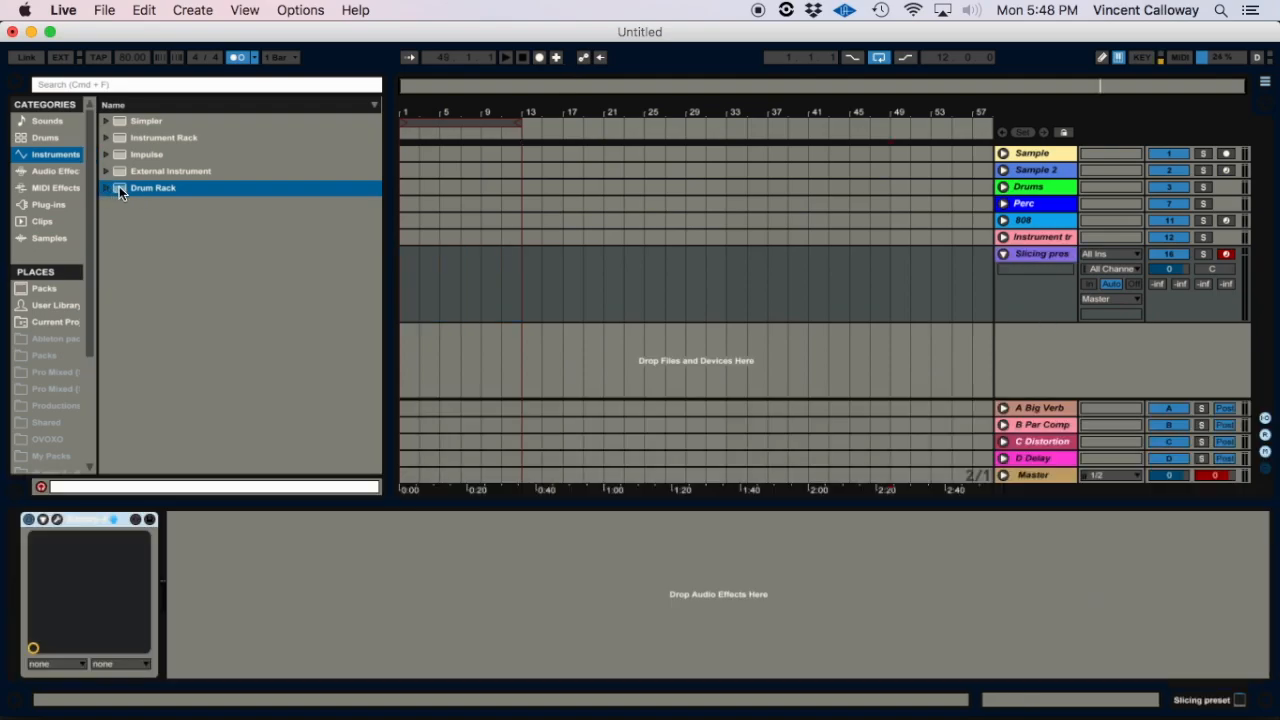
Load a Drum Rack onto the Slicing preset track and place a Simpler on its C1 pad.
drag(120, 192, 312, 559)
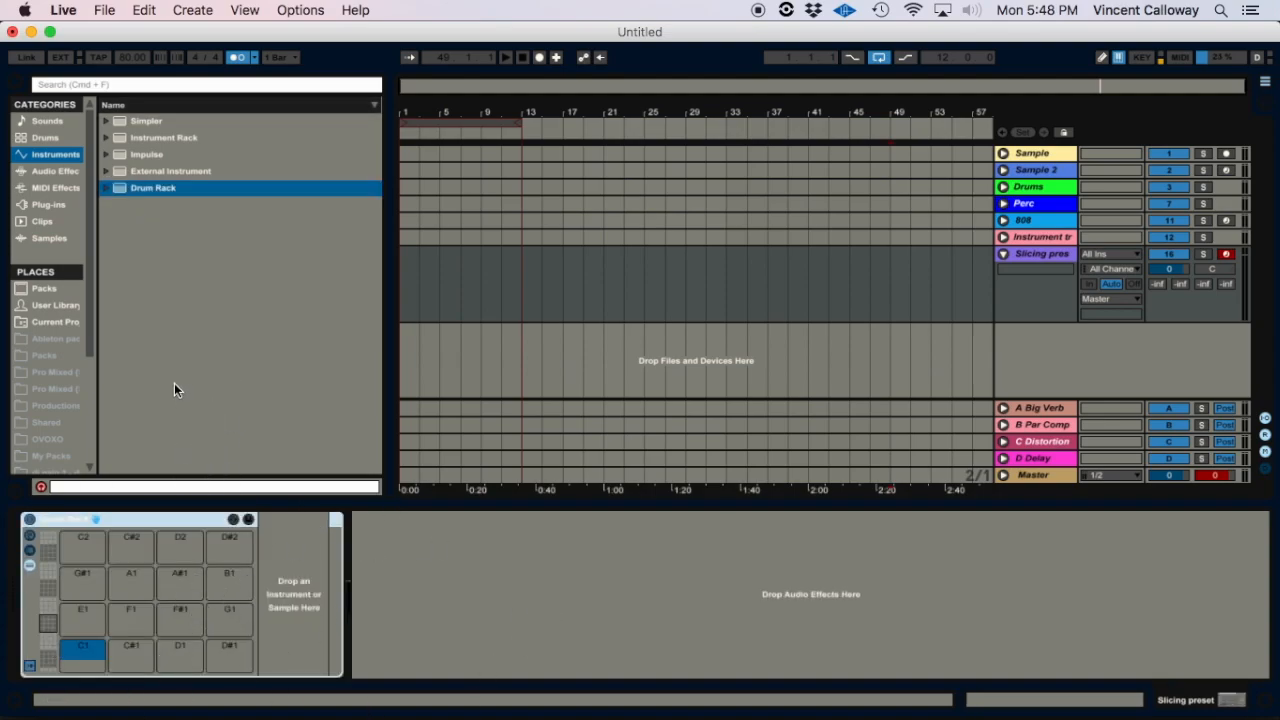
click(77, 655)
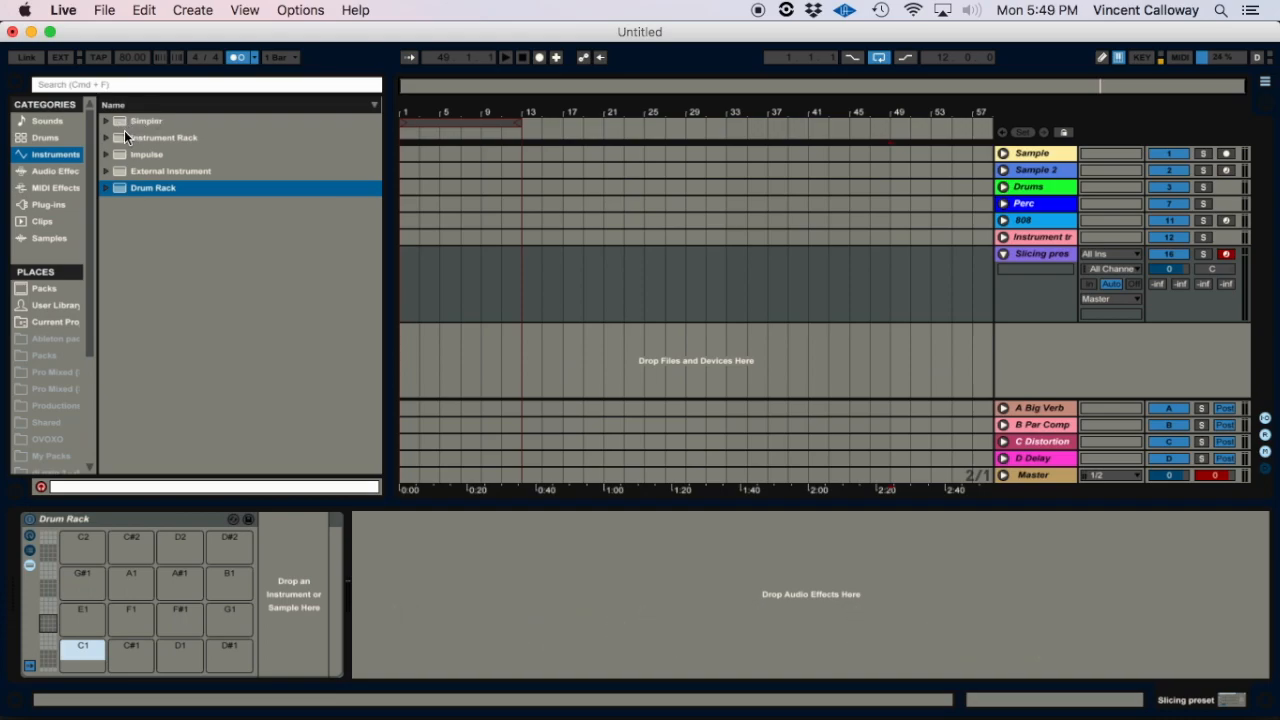
drag(123, 122, 89, 651)
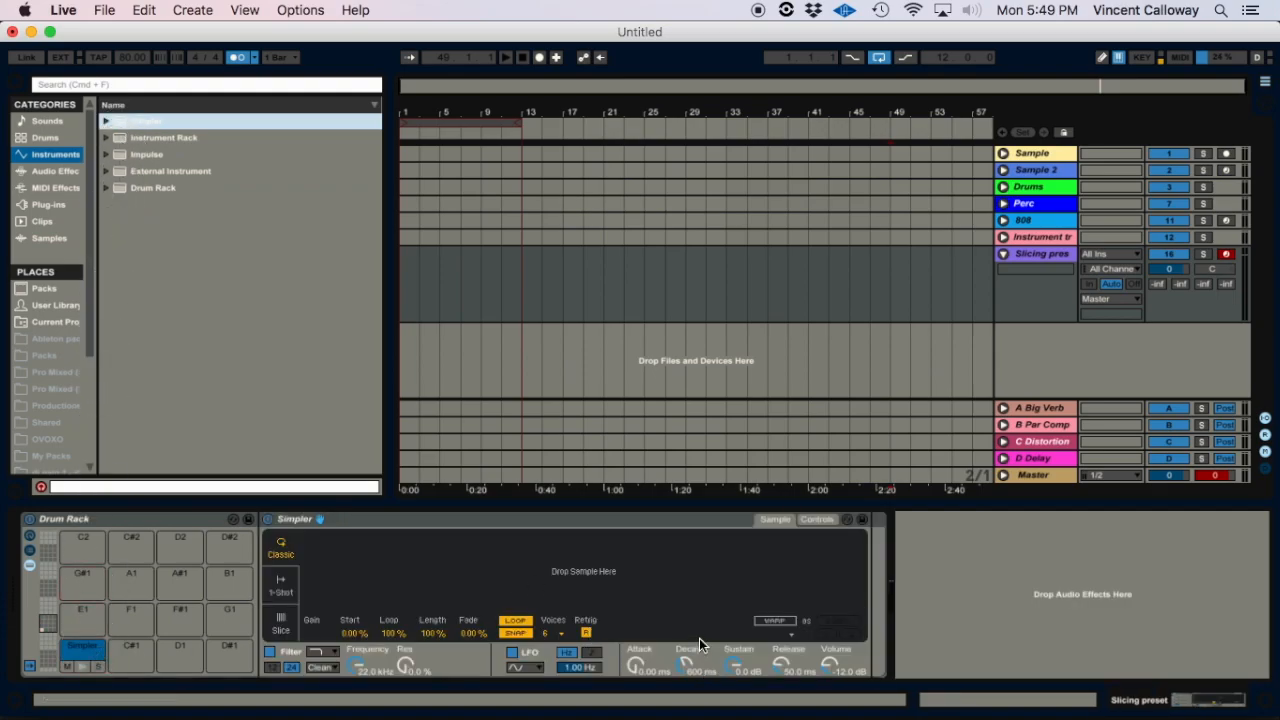
click(621, 521)
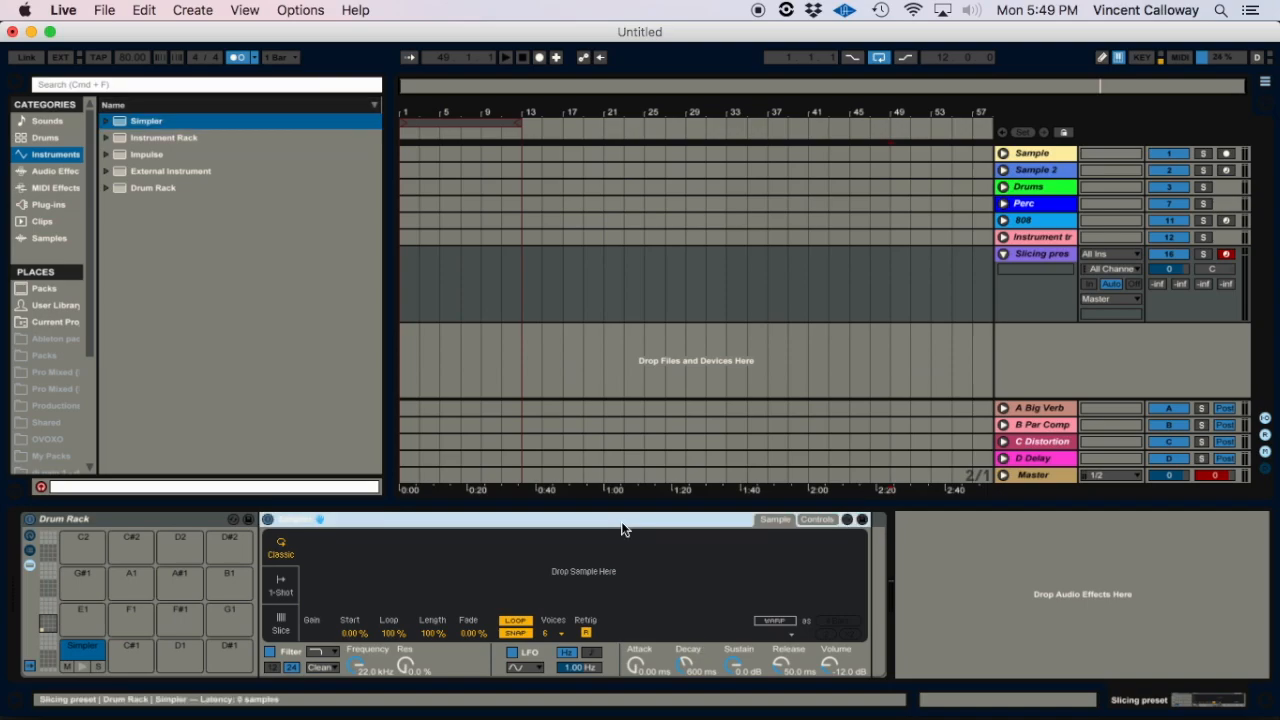
click(29, 548)
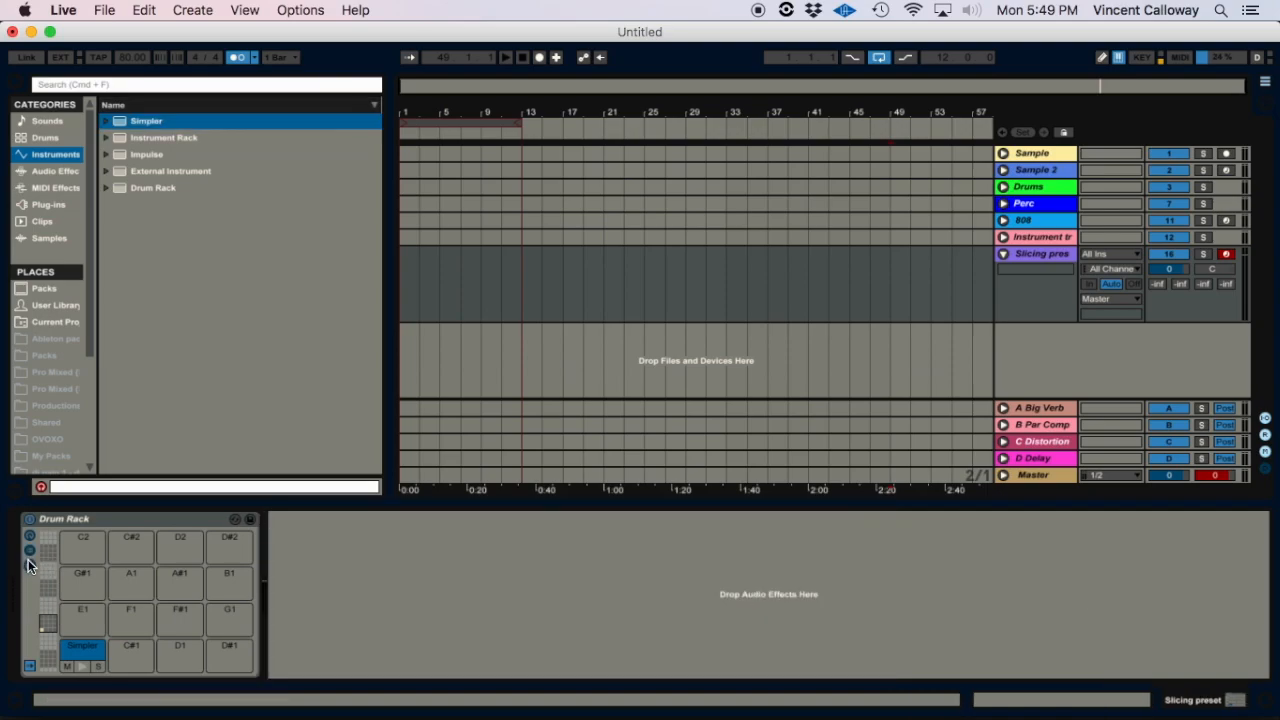
click(28, 560)
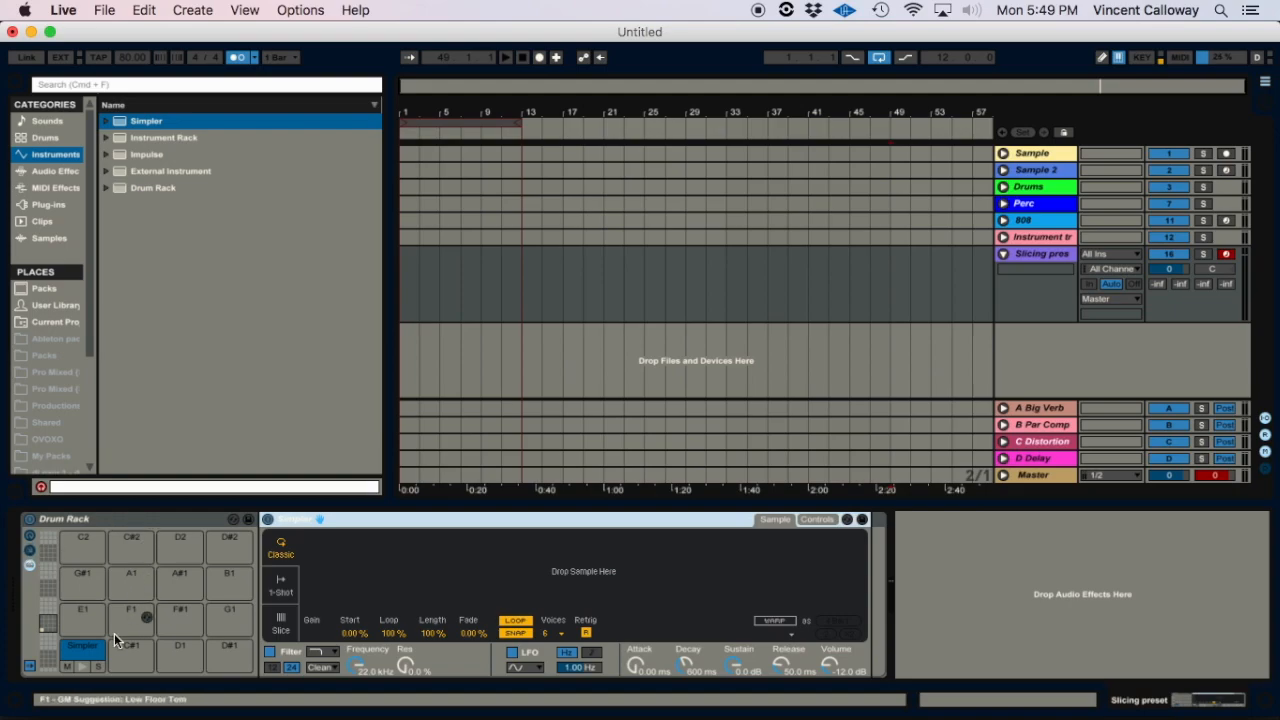
Map the C1 Simpler's Transpose control to Macro 1 and set that macro to 0 st.
click(77, 652)
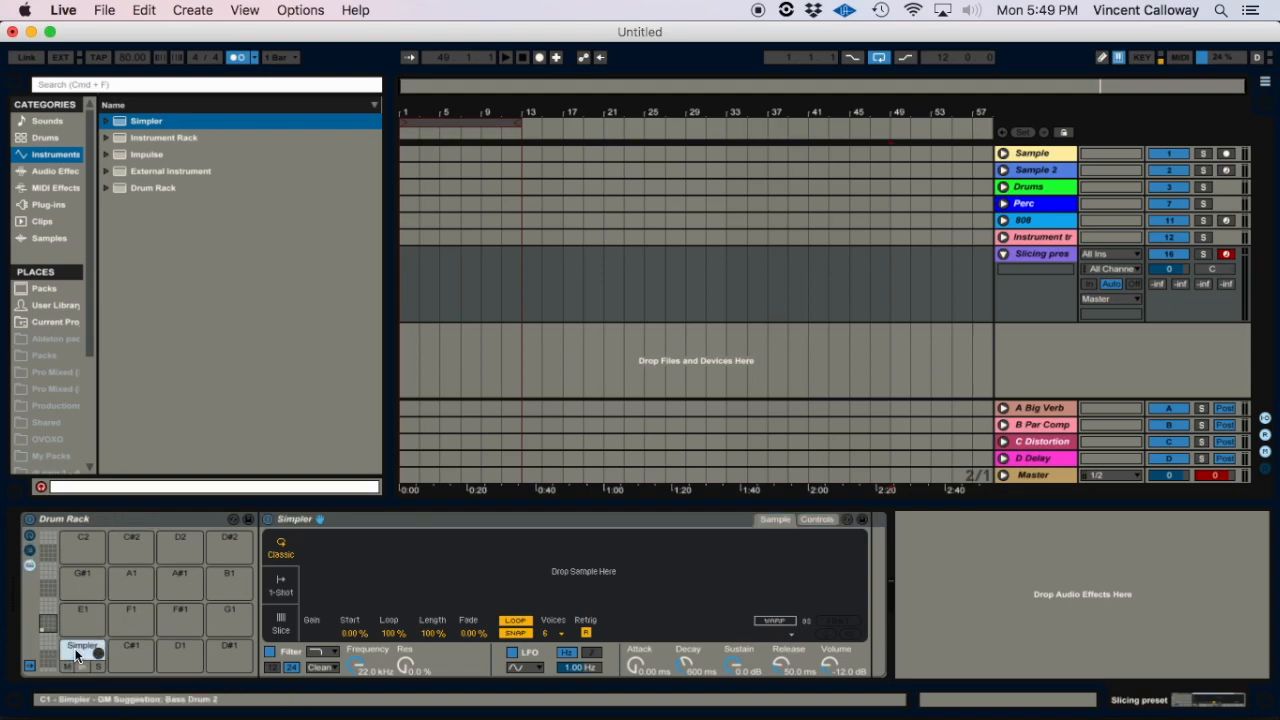
click(805, 520)
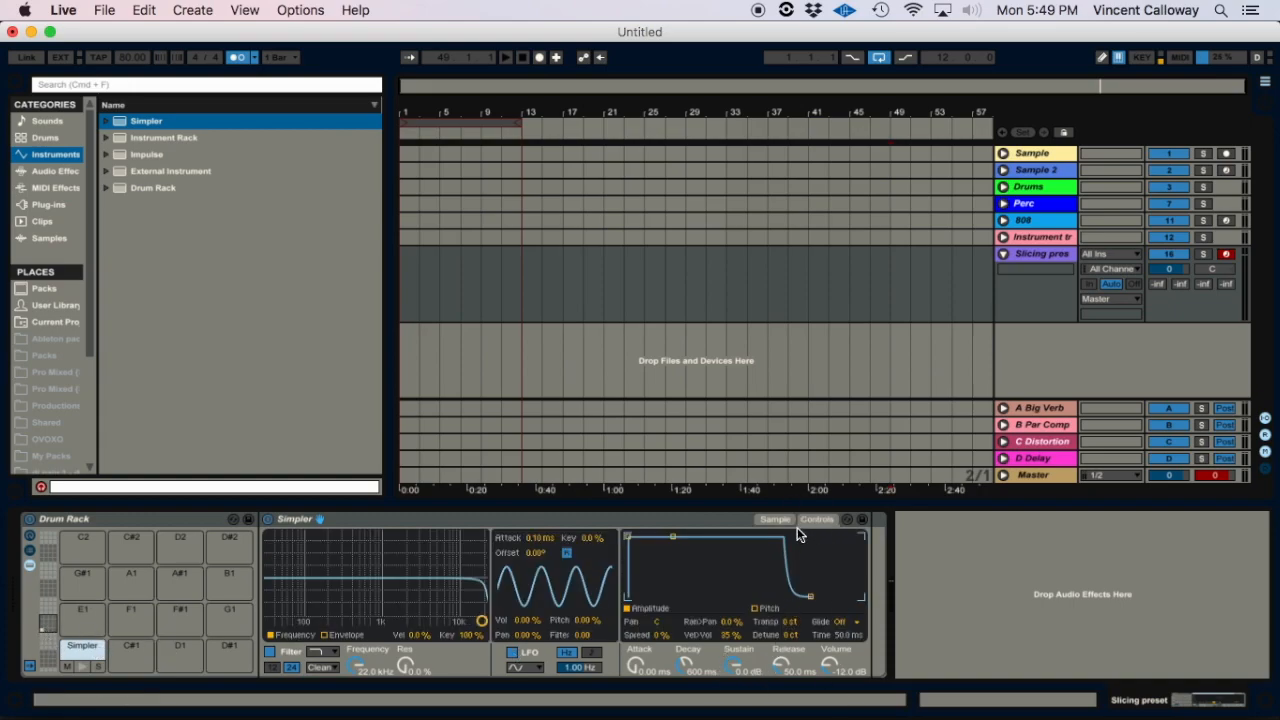
right_click(782, 625)
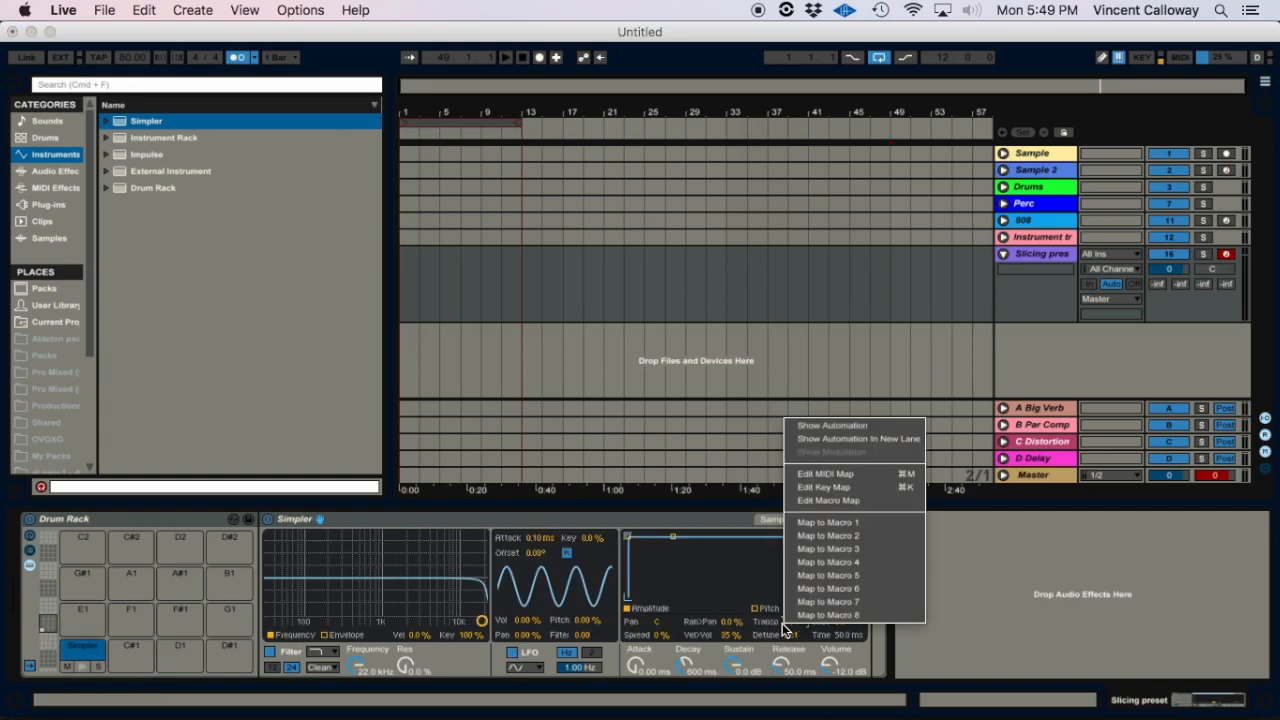
click(836, 524)
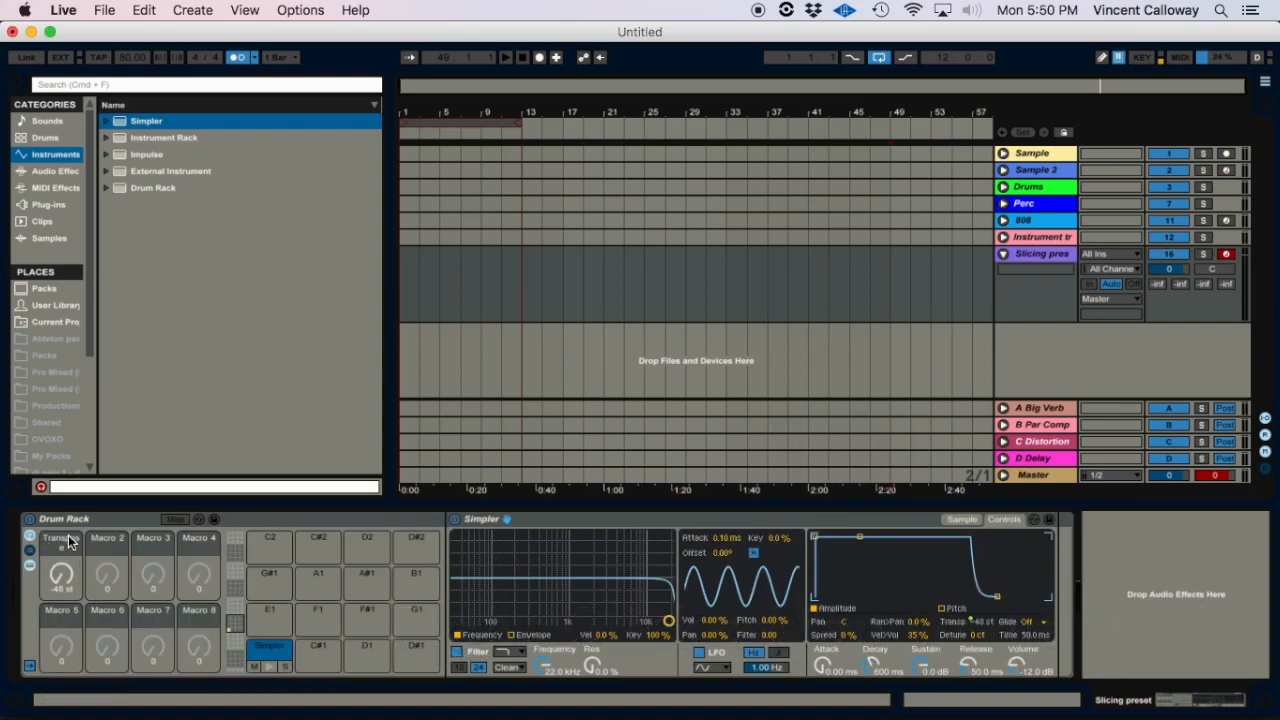
drag(64, 581, 64, 533)
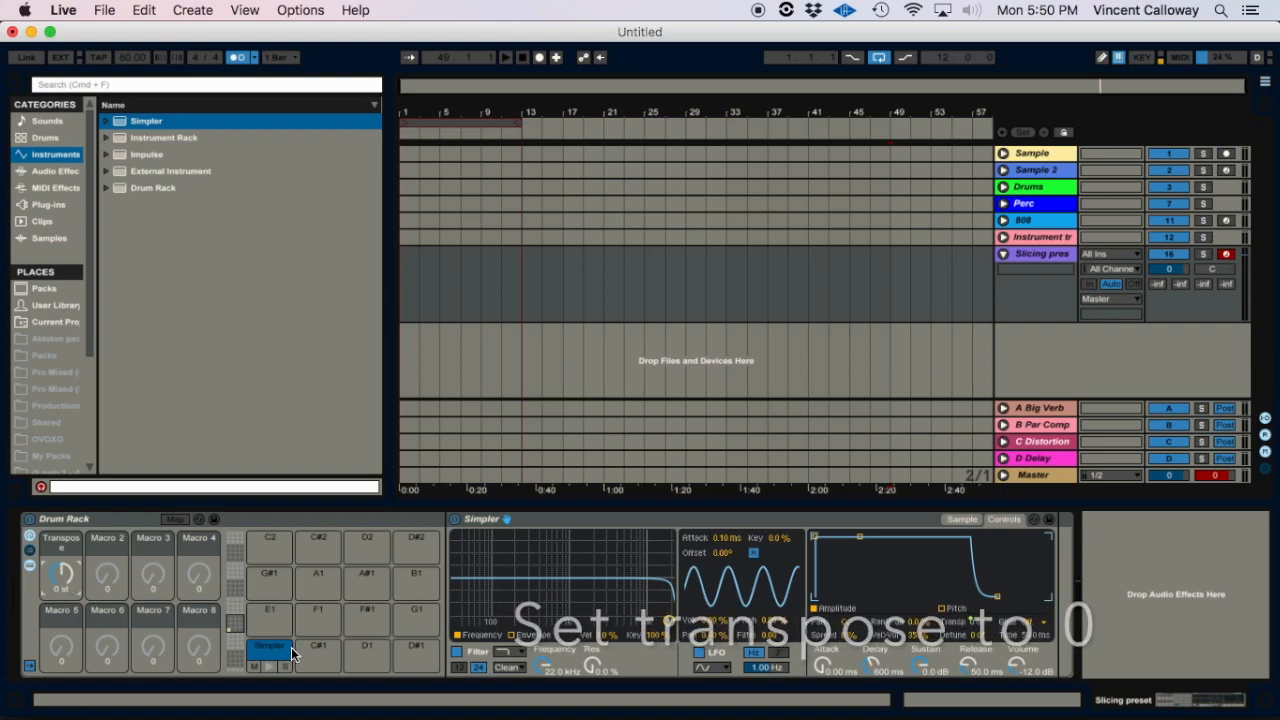
click(473, 516)
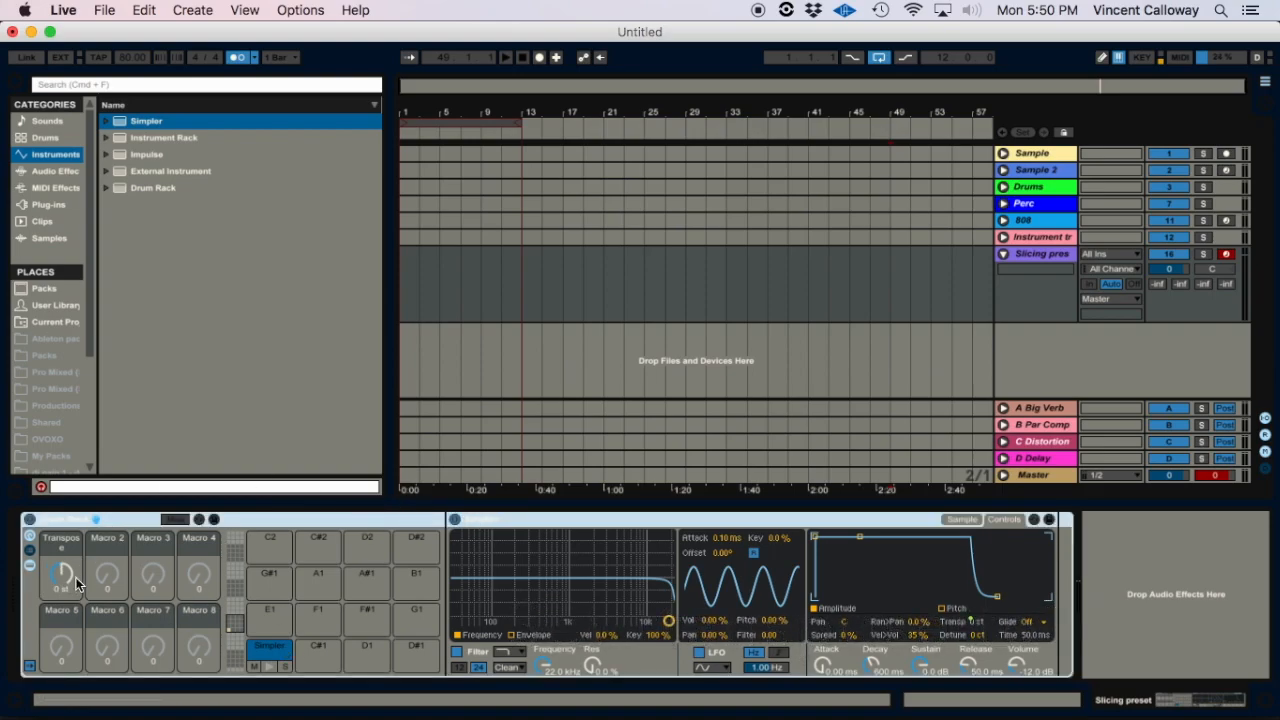
Show the Drum Rack's chain list with its input/output settings and set the Simpler chain's choke group to 1.
click(30, 552)
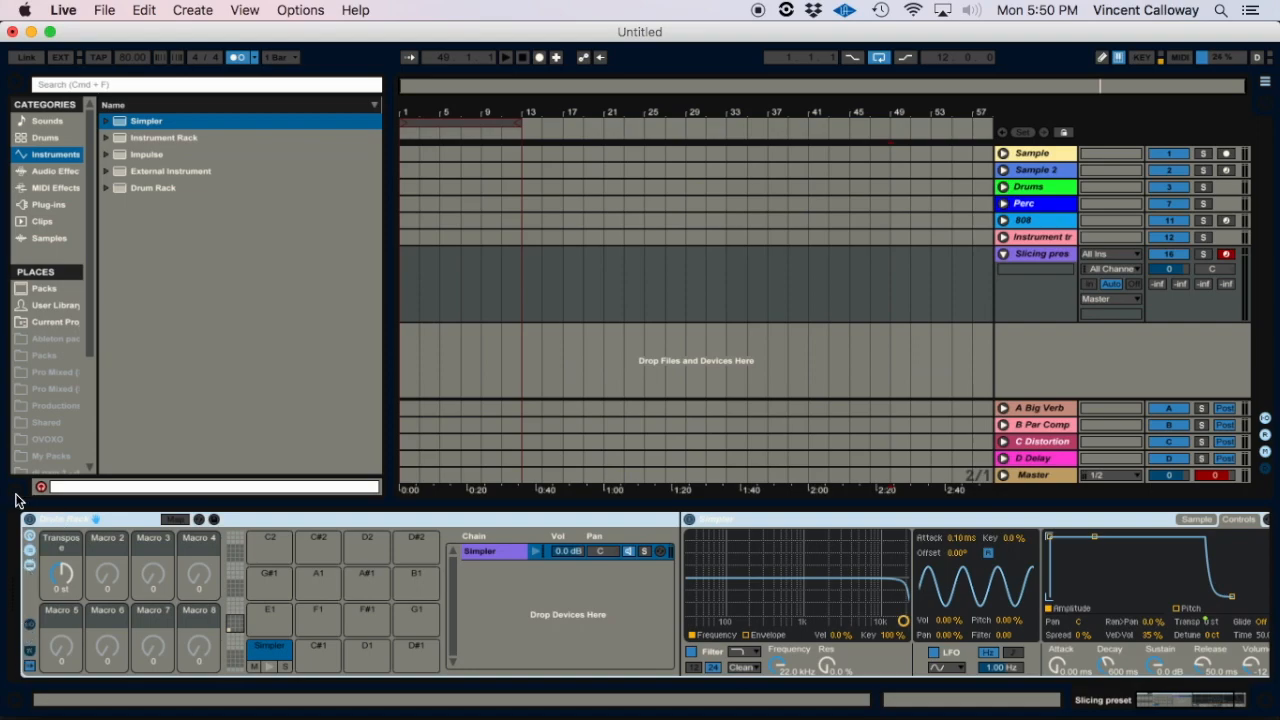
click(30, 550)
click(30, 551)
click(30, 625)
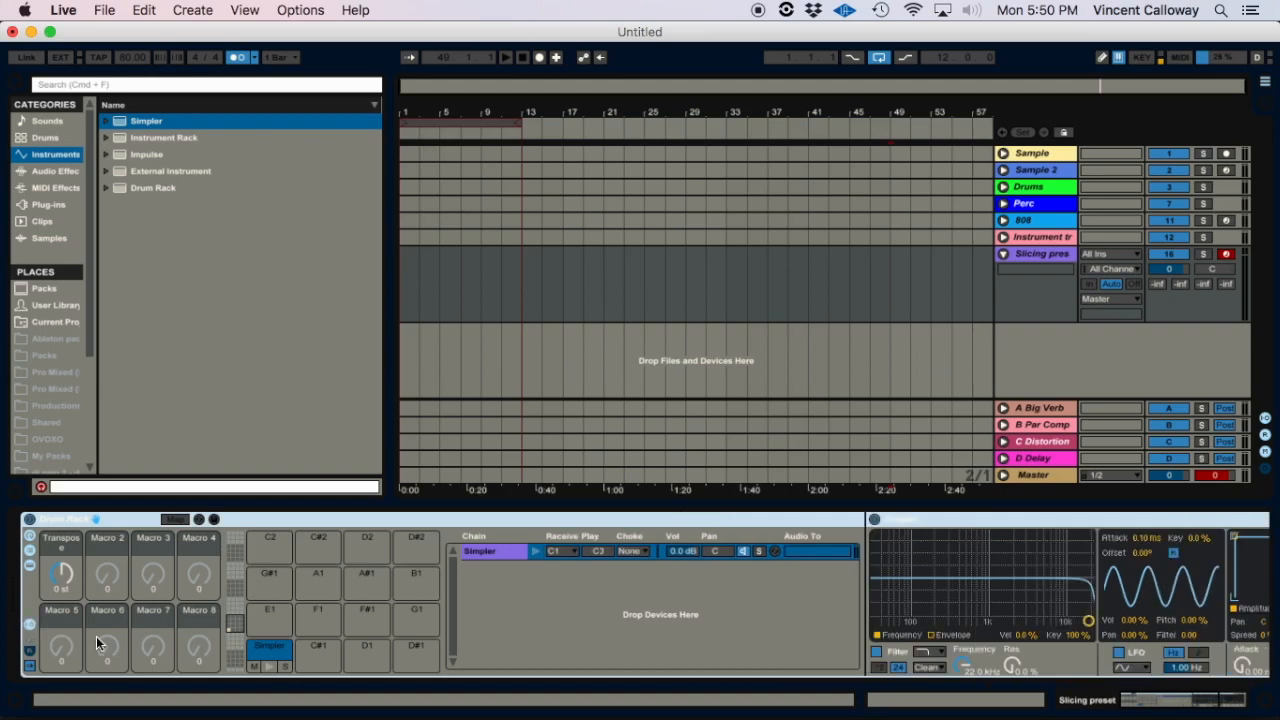
click(633, 551)
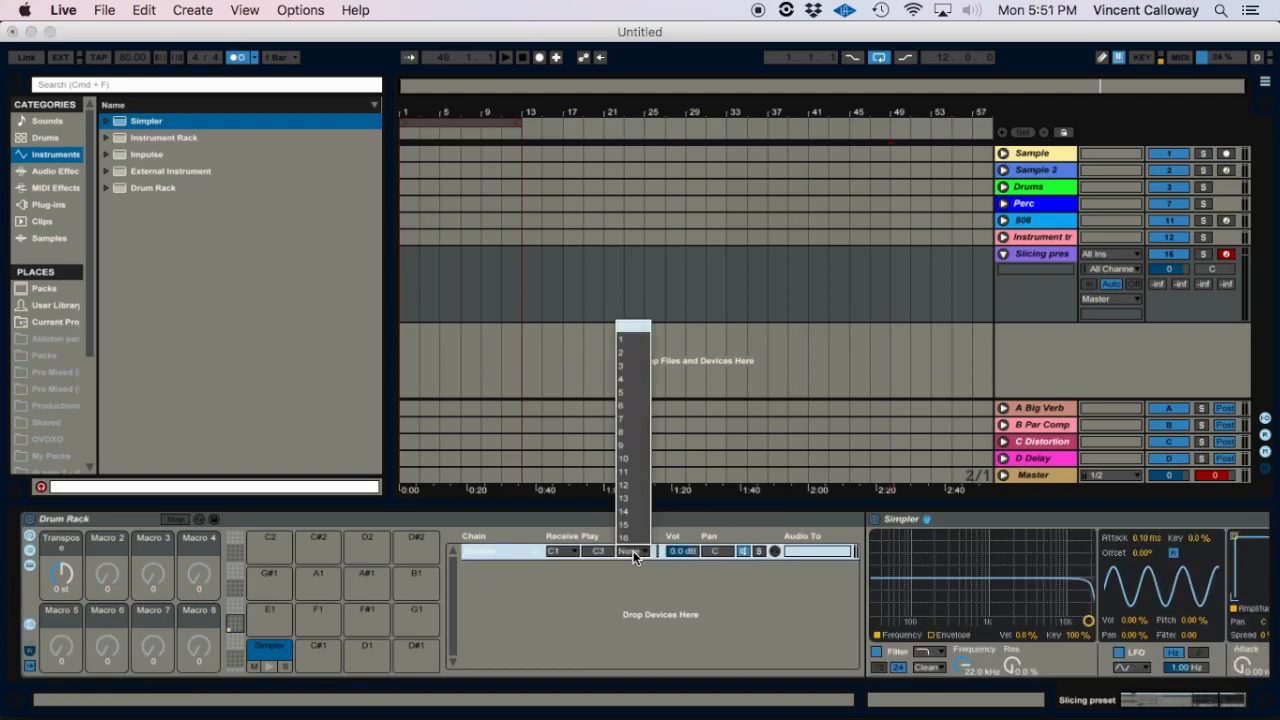
click(628, 341)
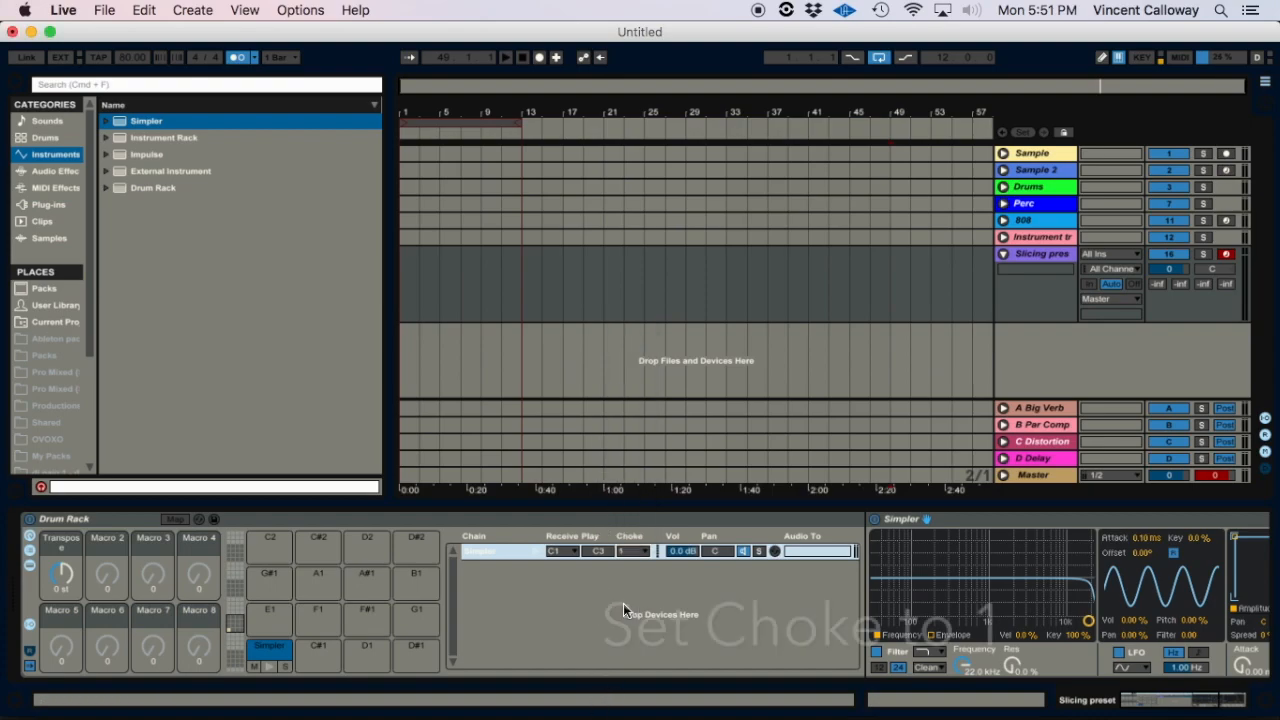
Set the Simpler's amplitude envelope Release to 60.0 s.
scroll(607, 587, right, 5)
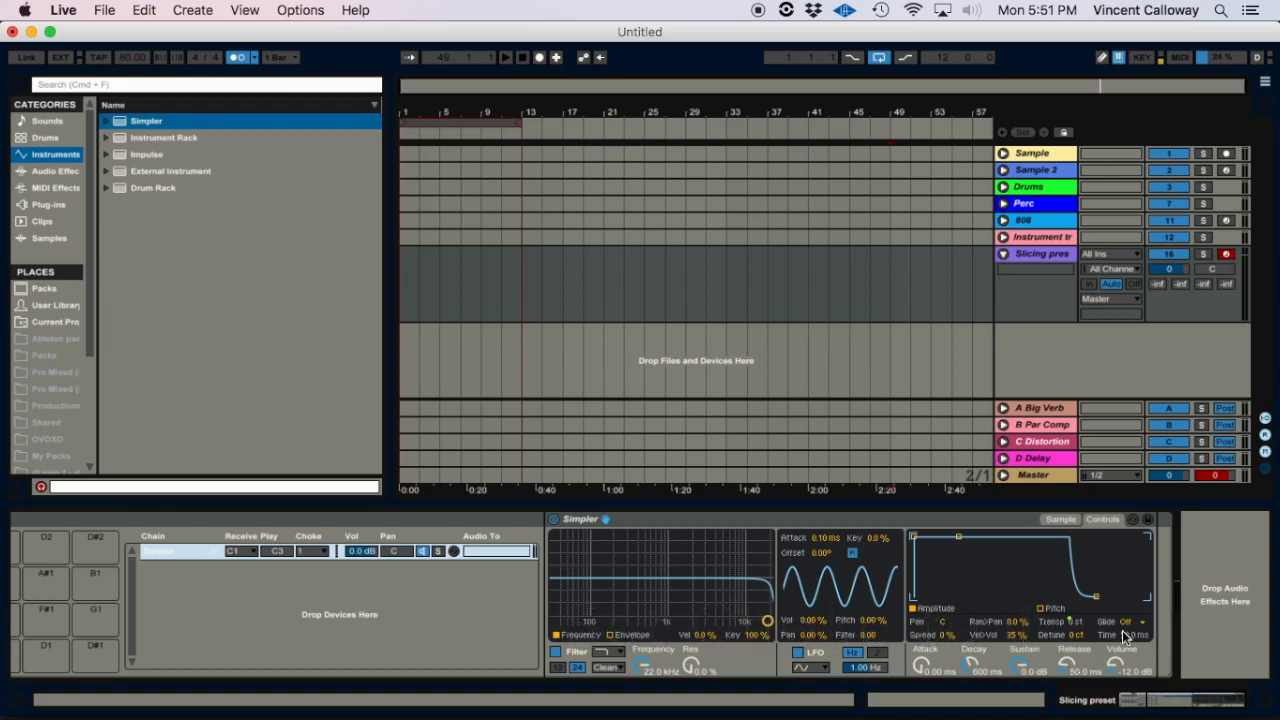
drag(1069, 668, 1069, 540)
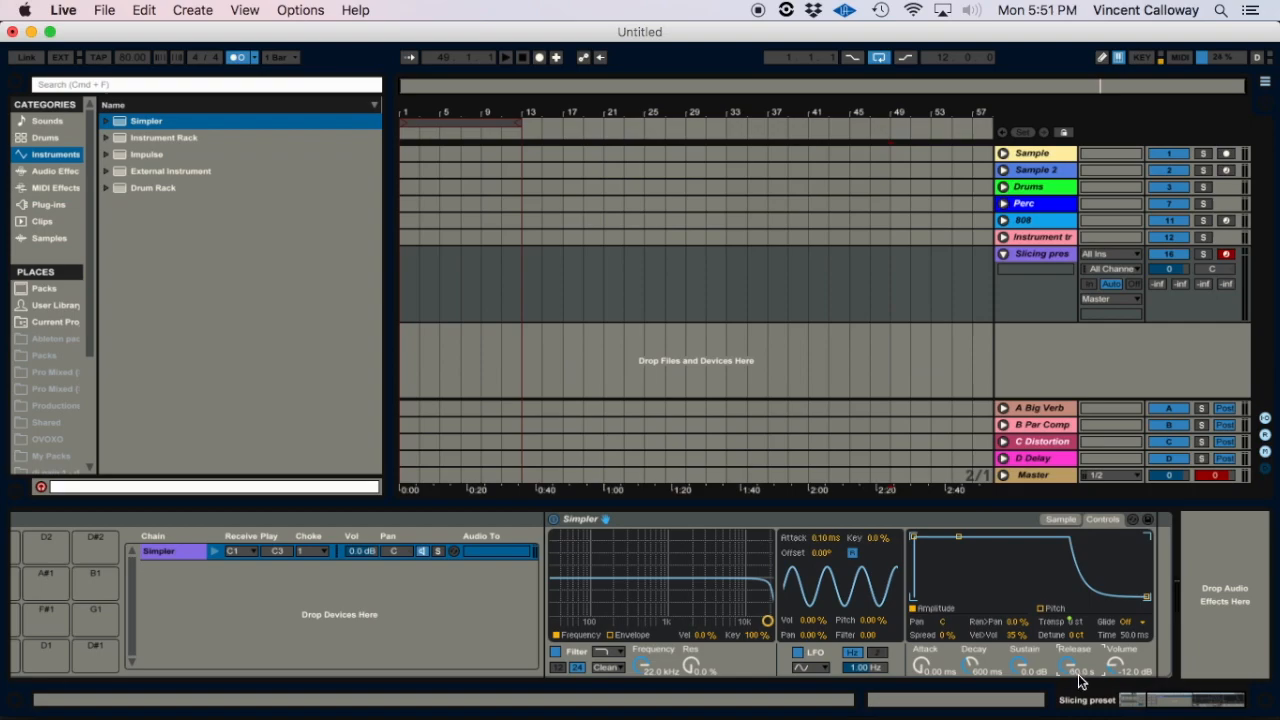
mouse_move(1069, 673)
mouse_down()
mouse_move(1069, 715)
mouse_move(1067, 673)
mouse_up()
scroll(879, 613, left, 5)
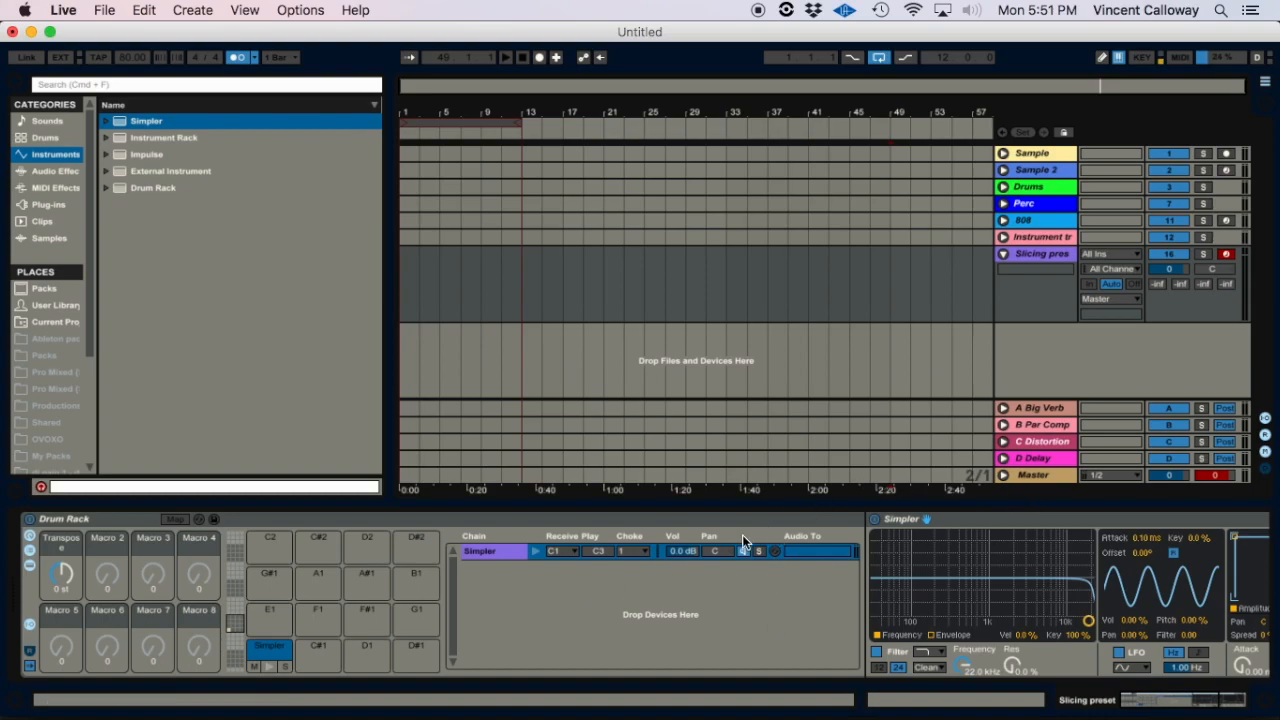
Save the Drum Rack as a User Library preset named VC Preset Test.
click(214, 519)
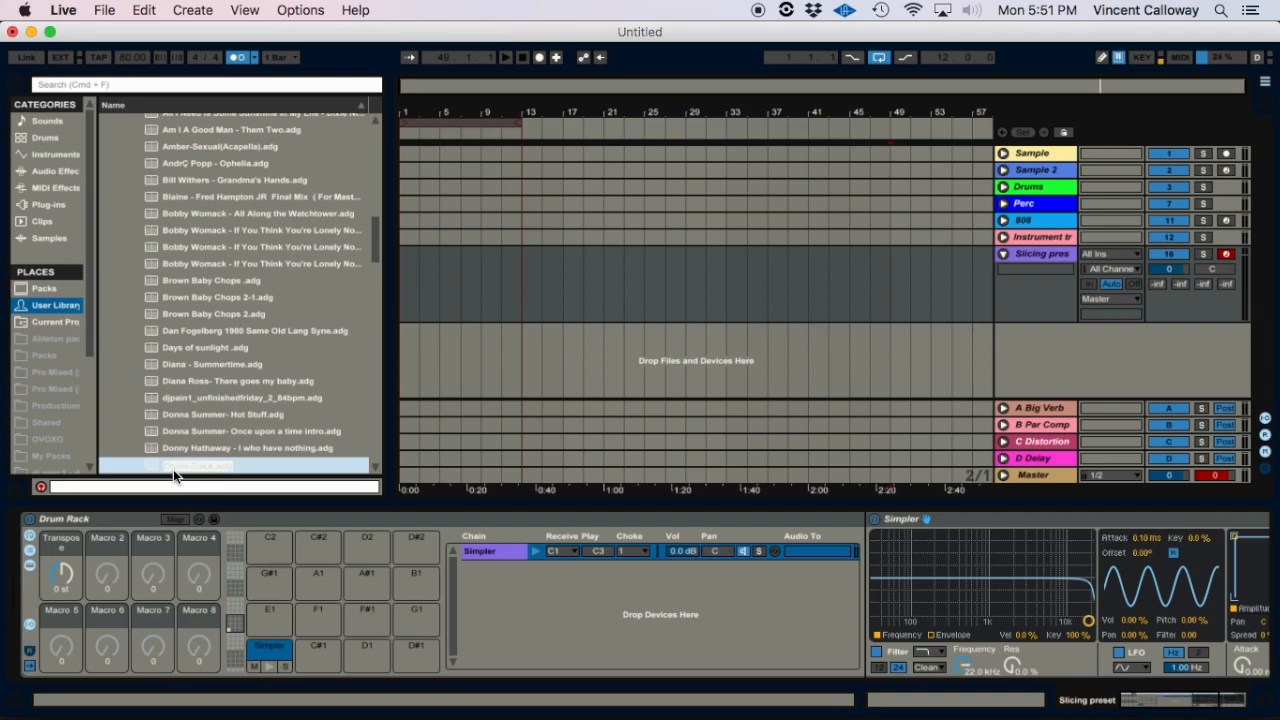
text(sl sl)
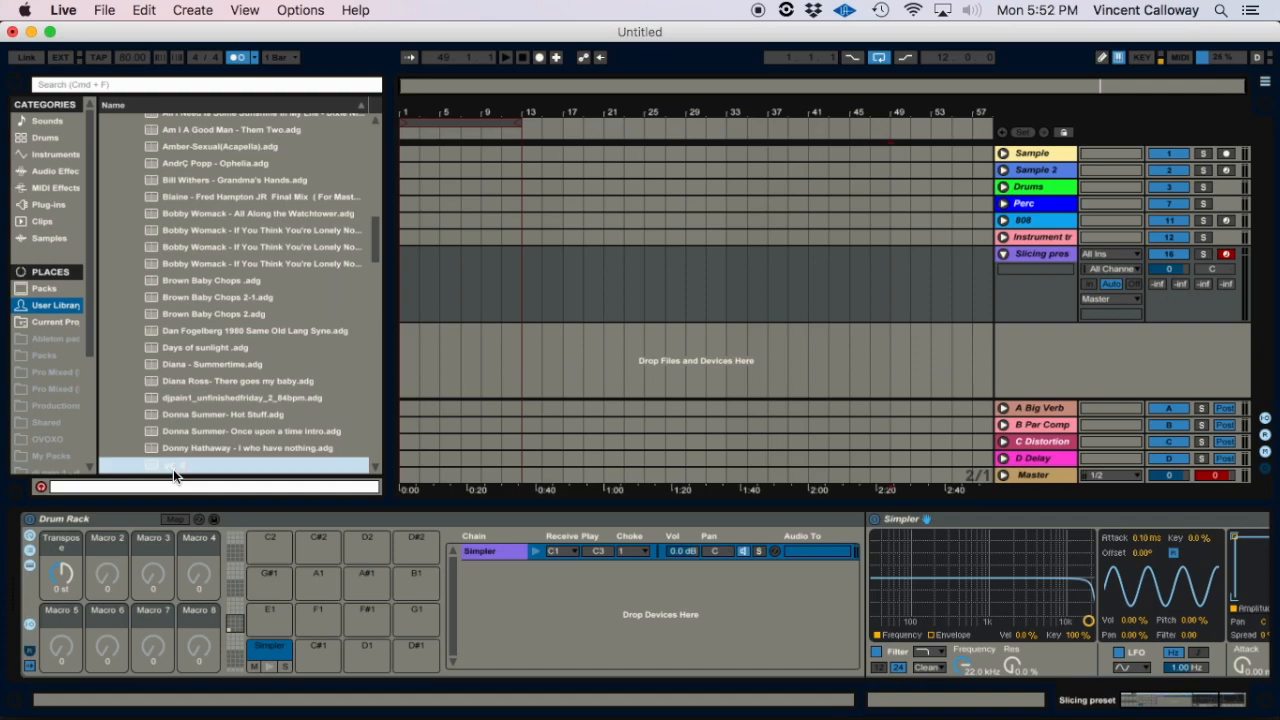
text(g Preset)
key(BackSpace)
key(BackSpace)
key(BackSpace)
text(1 act)
key(Return)
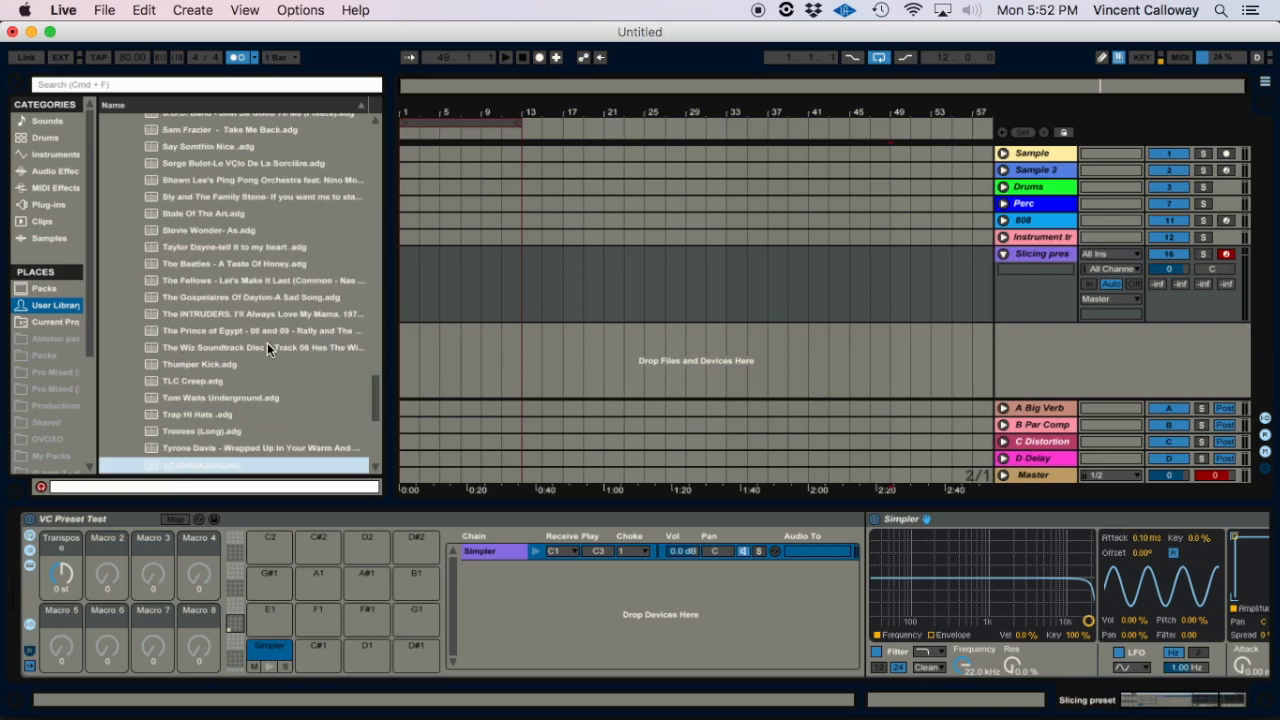
Move VC Preset Test.adg from the Drum Rack presets into the User Library's Defaults > Slicing folder, then collapse the Slicing and Defaults folders.
drag(373, 387, 371, 409)
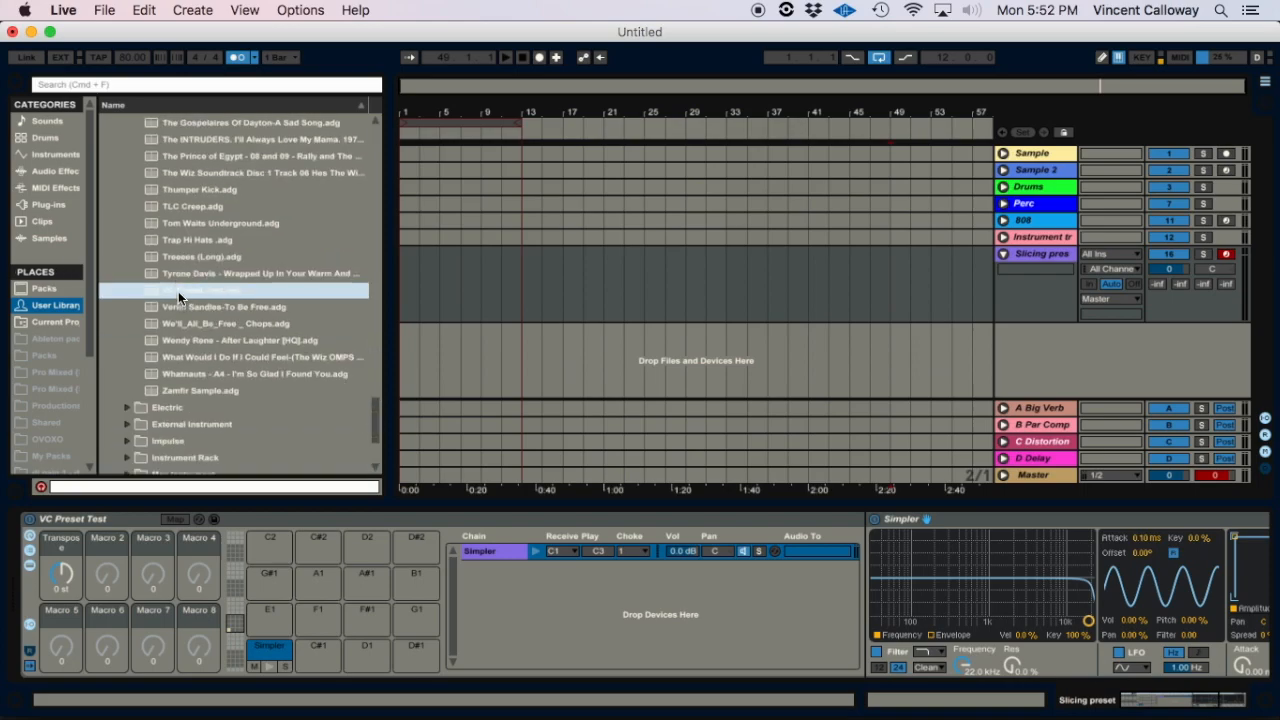
drag(196, 292, 205, 103)
scroll(207, 103, up, 10)
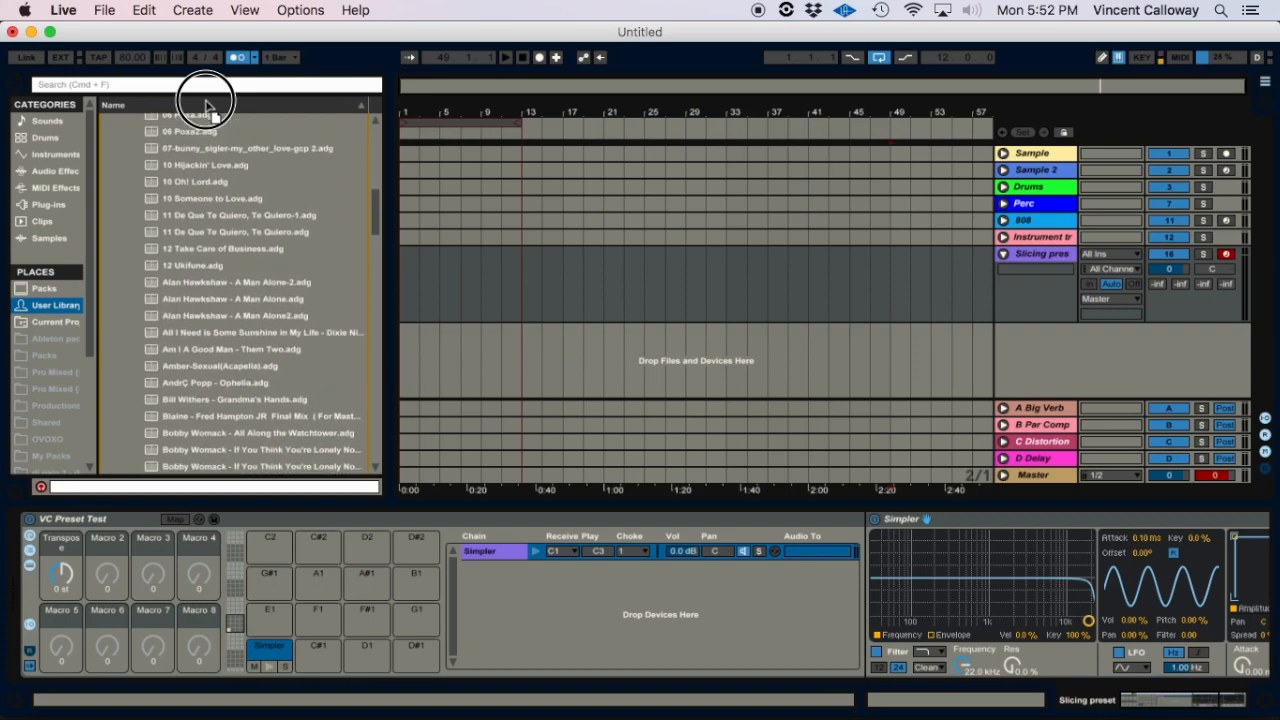
scroll(207, 103, up, 5)
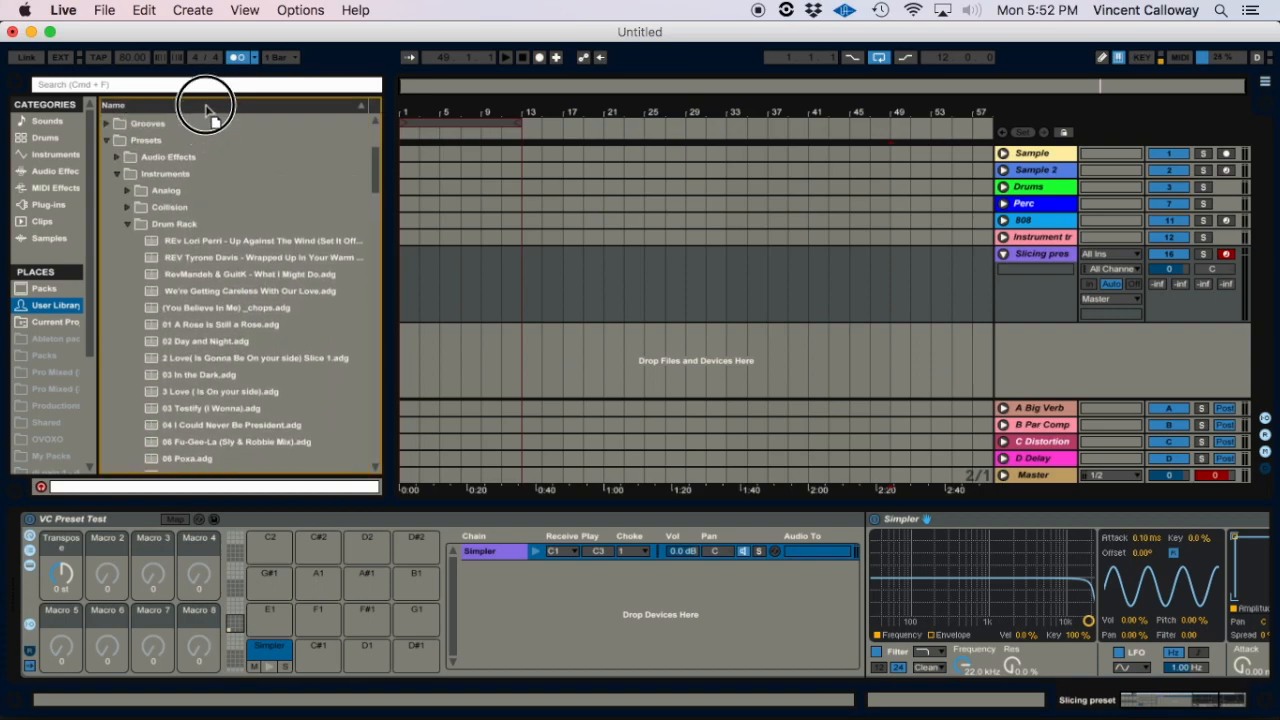
scroll(203, 105, up, 3)
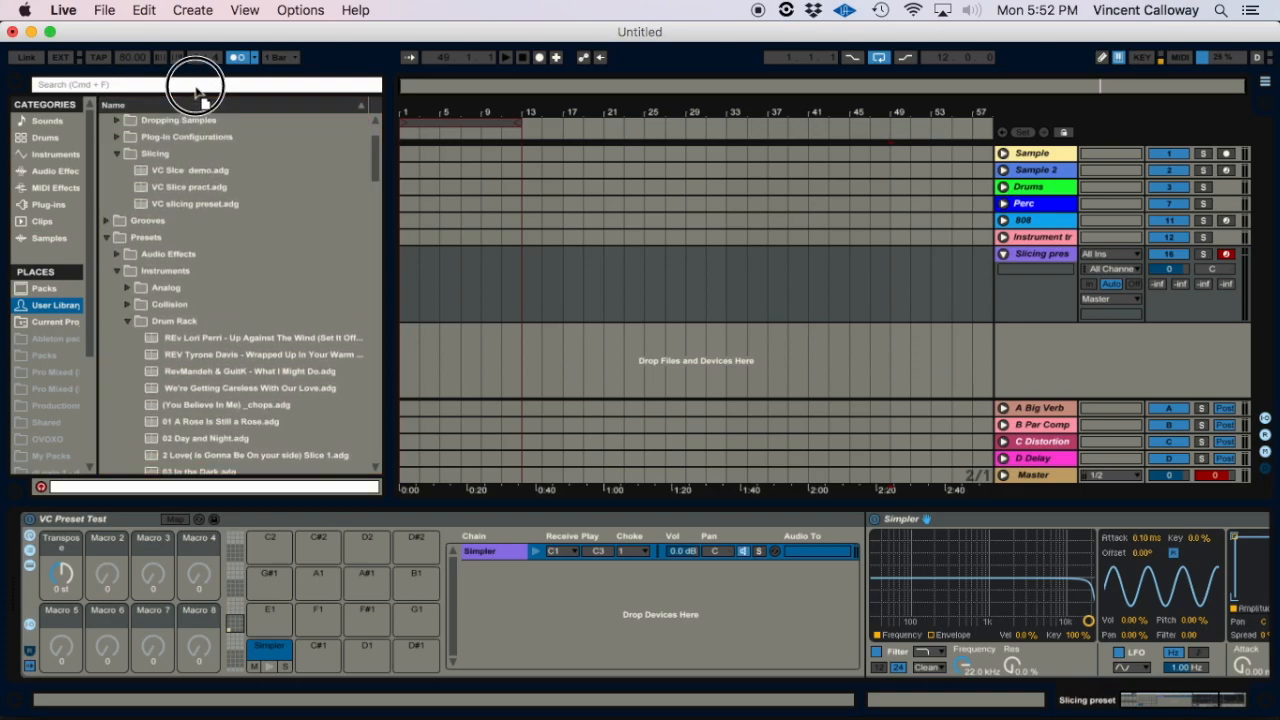
scroll(190, 101, up, 4)
drag(183, 103, 179, 257)
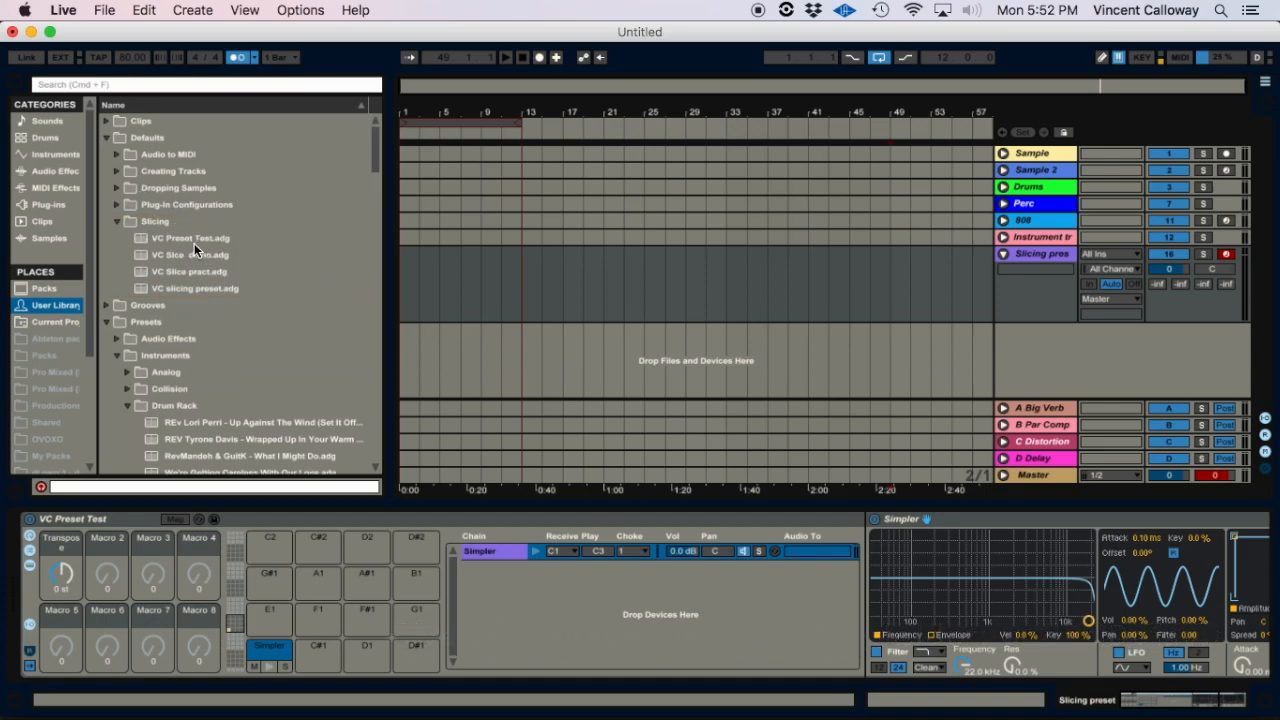
click(118, 222)
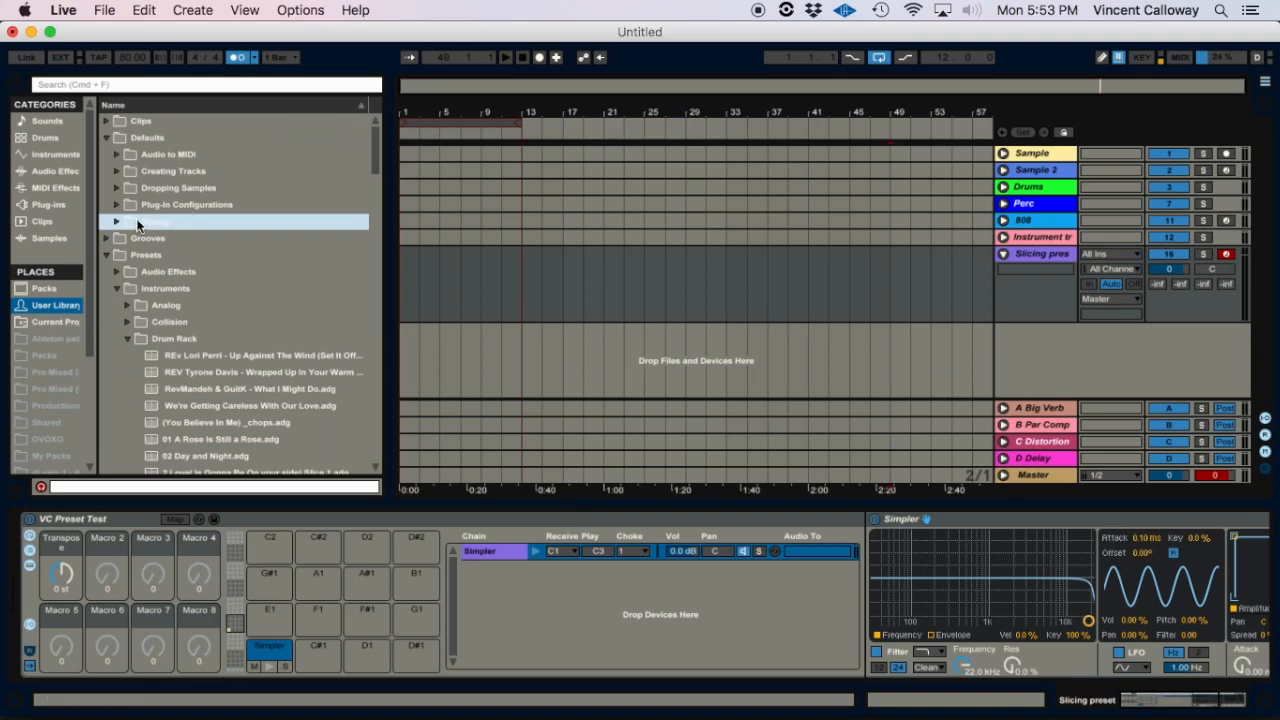
click(106, 137)
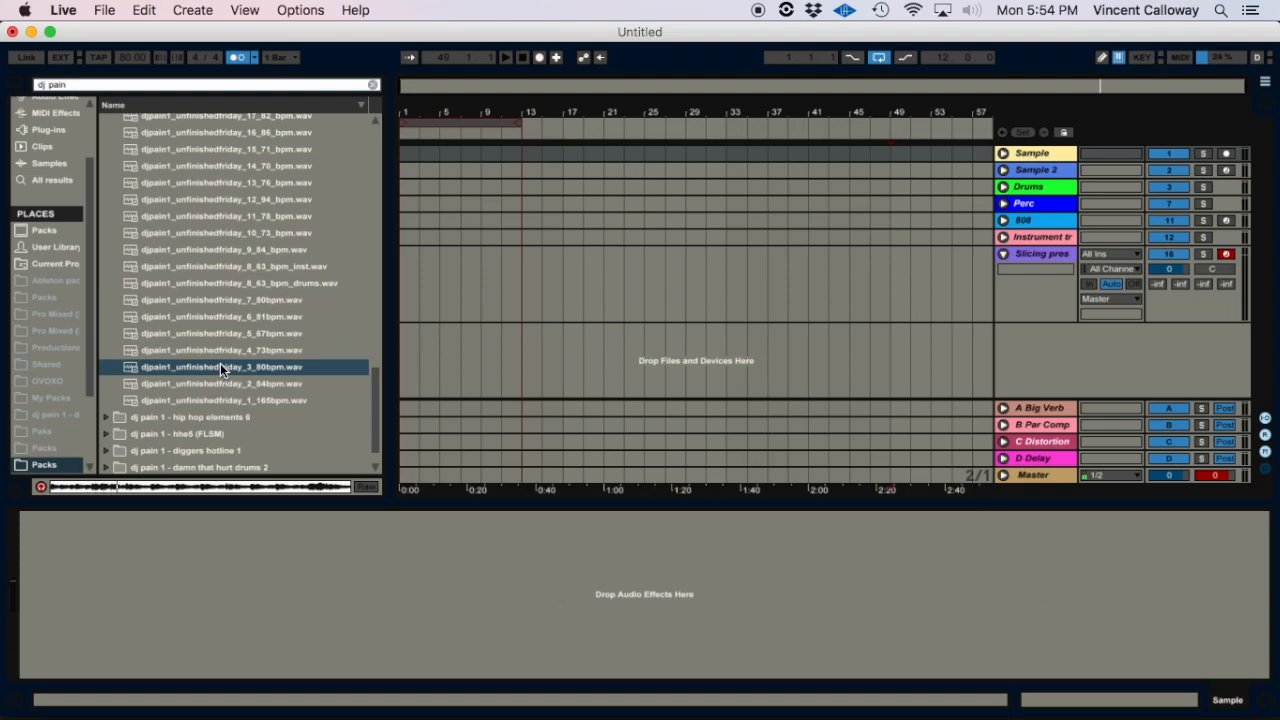
With the tempo set to 122 BPM, add djpain1_unfinishedfriday_3_80bpm.wav to the start of the Sample track and turn off its Warp.
drag(130, 58, 130, 20)
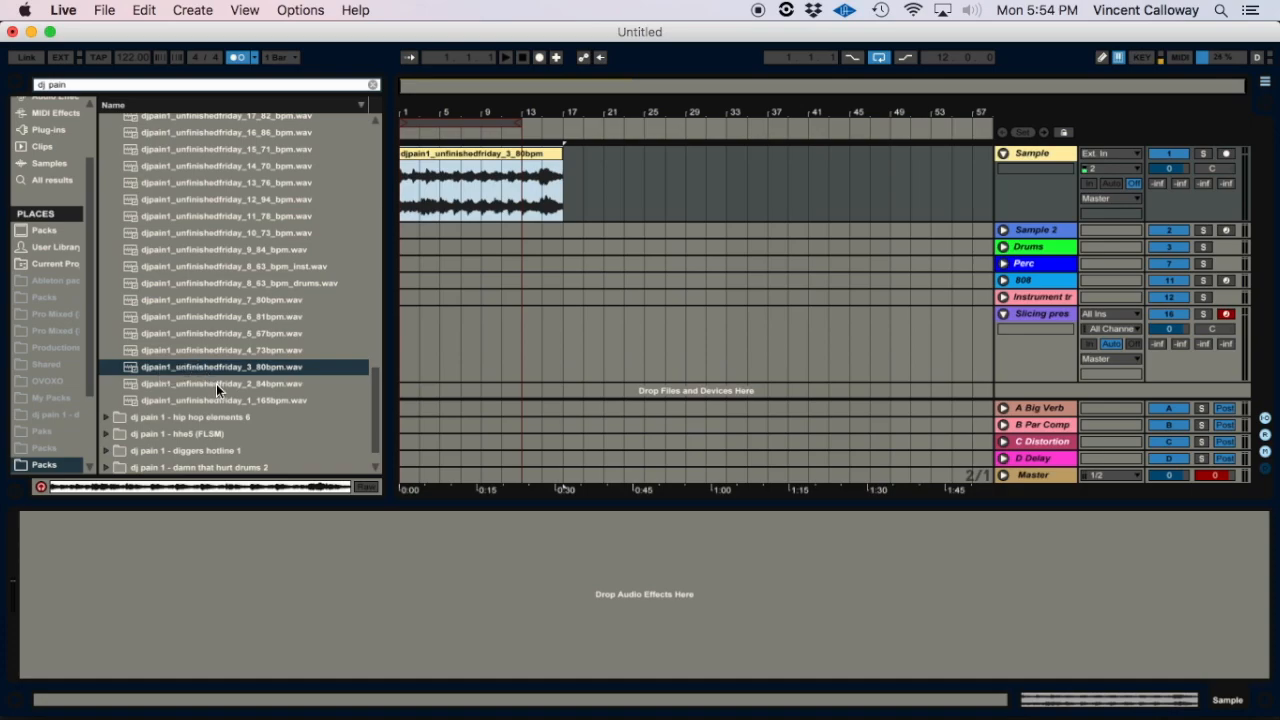
scroll(378, 418, up, 2)
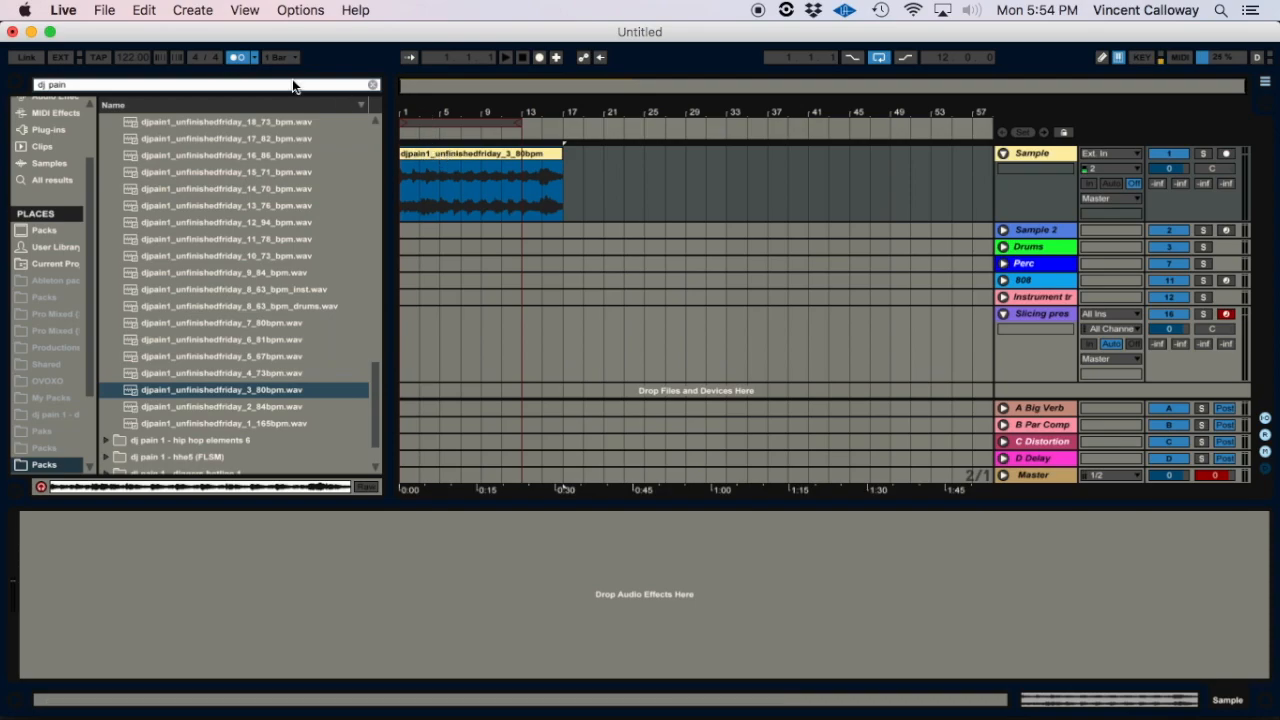
double_click(427, 152)
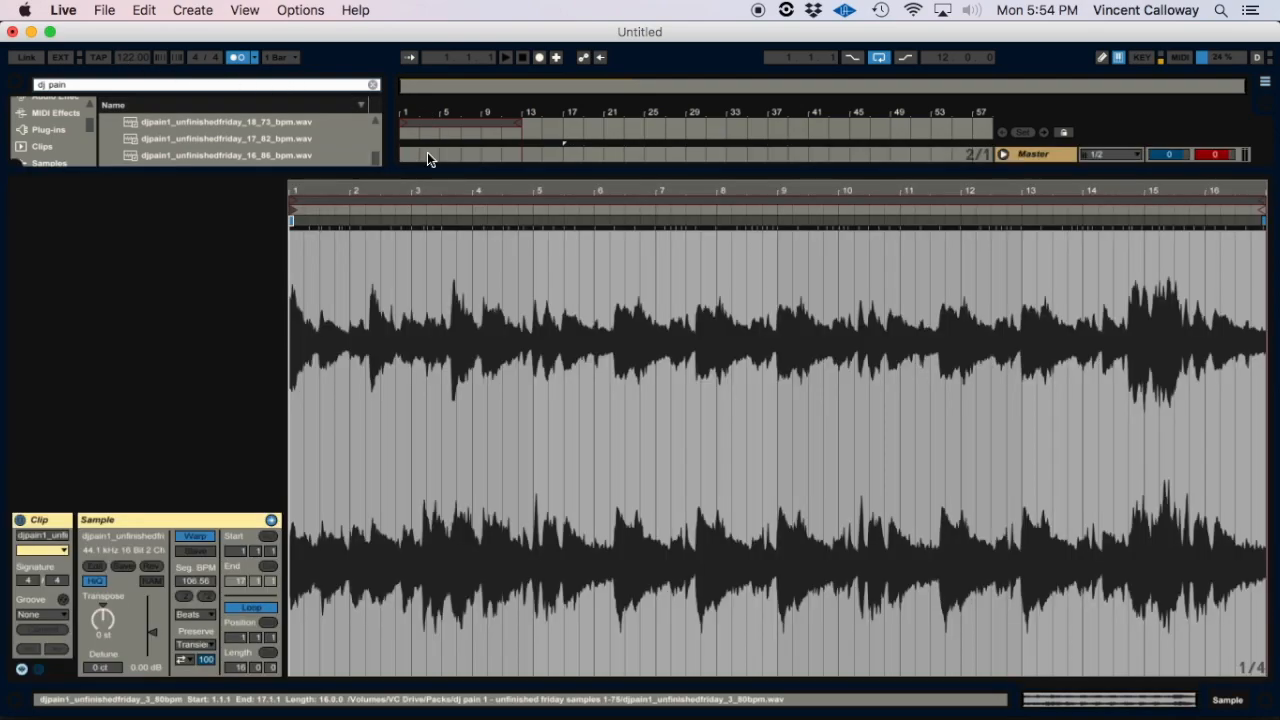
click(195, 539)
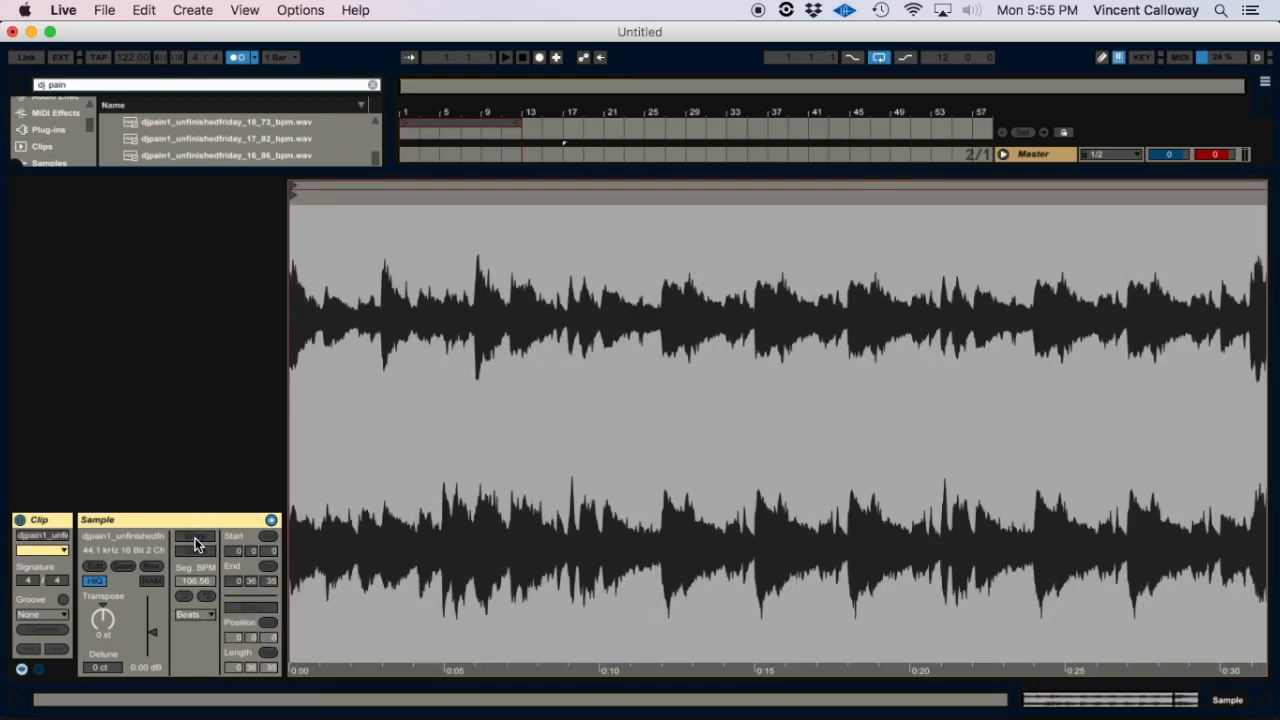
double_click(425, 170)
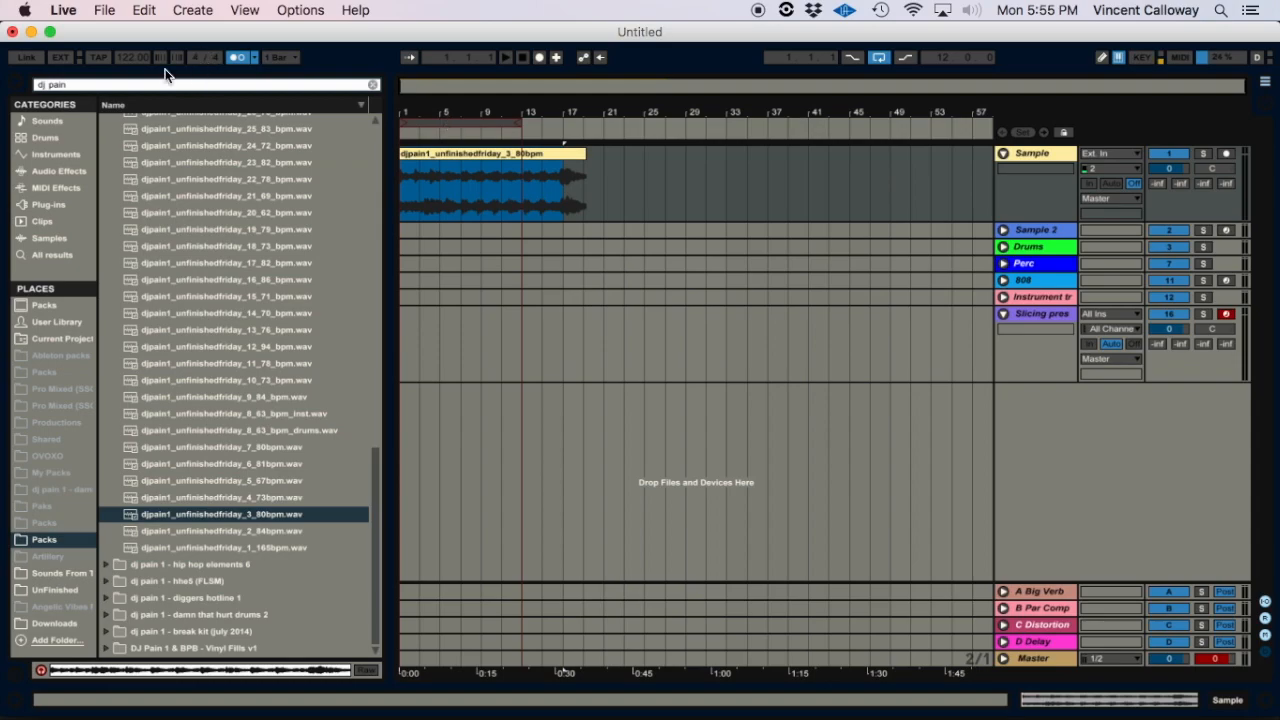
Set the project tempo to 80 BPM.
click(124, 56)
text(94)
key(Return)
text(80)
key(Return)
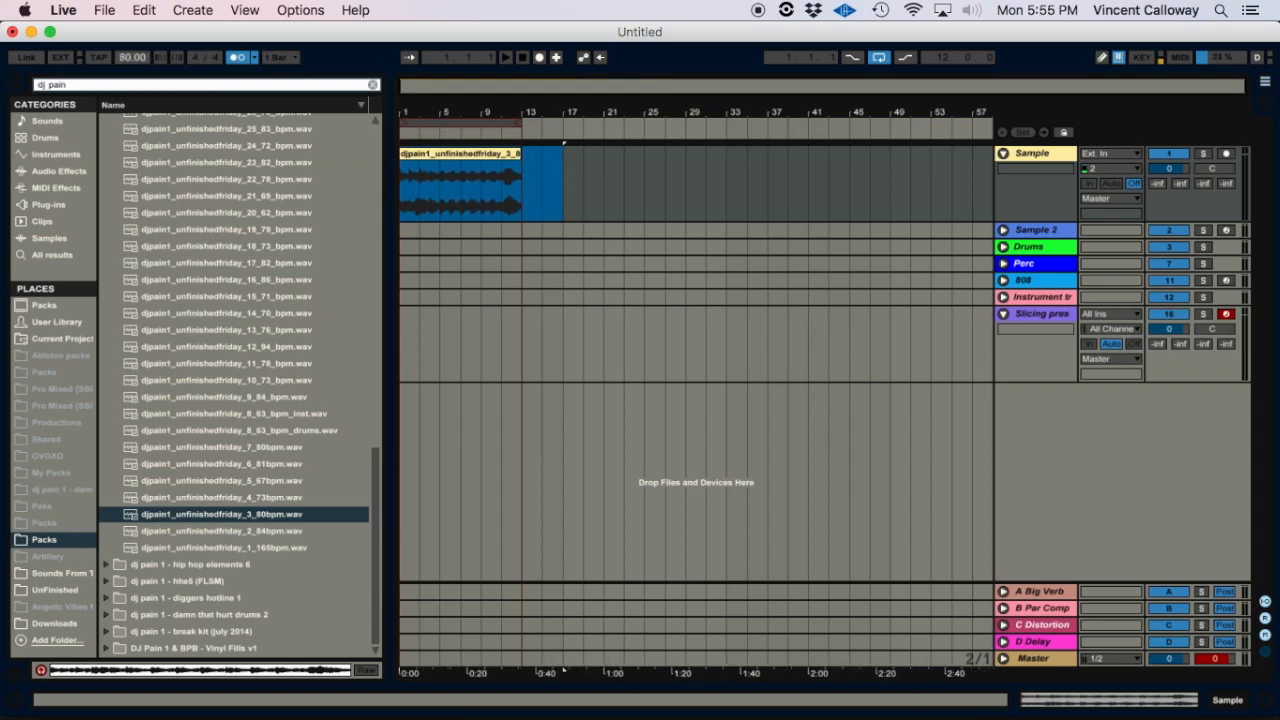
Play the unwarped sample from bar 1 and compare its hits with the bar grid.
click(455, 132)
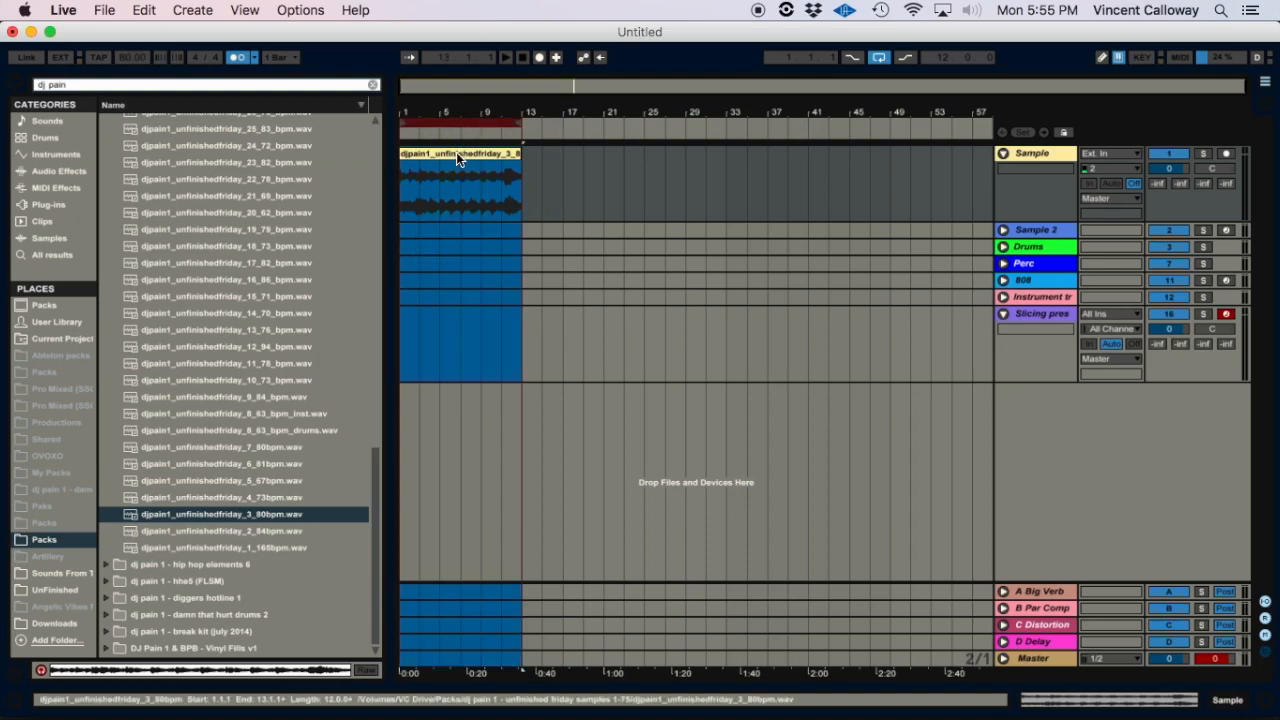
click(456, 152)
key(space)
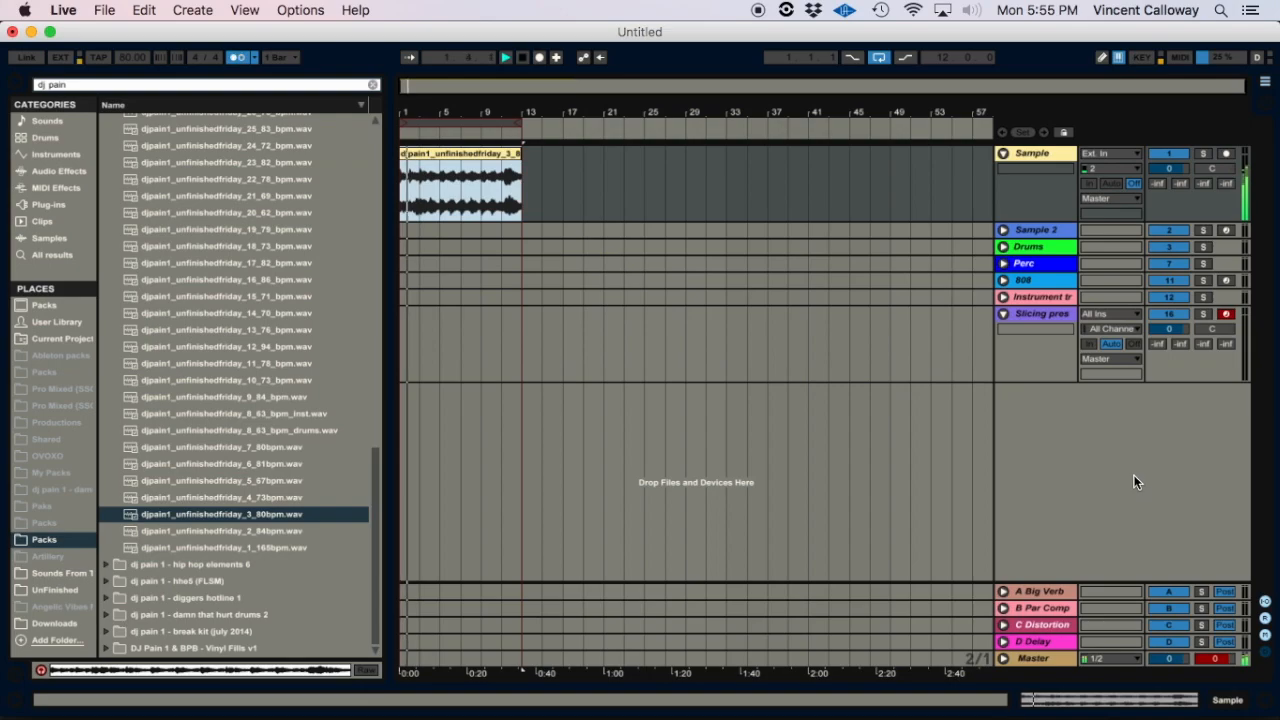
key(space)
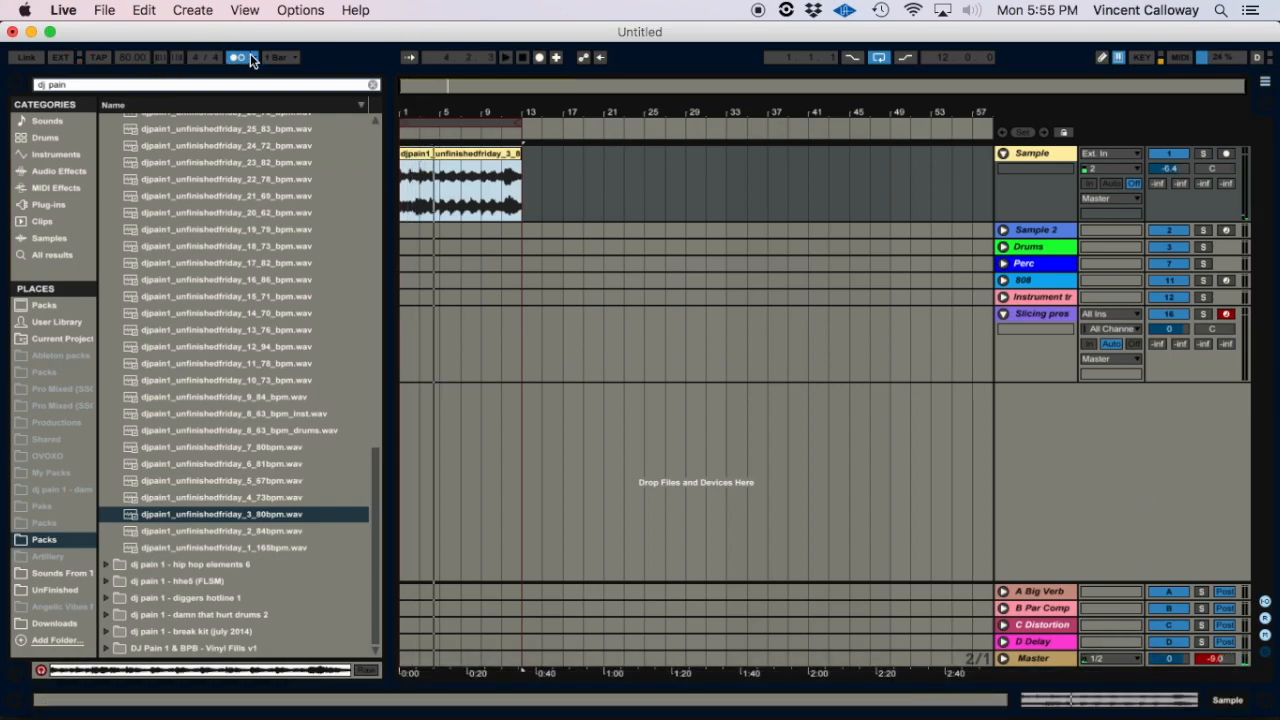
drag(446, 113, 447, 178)
key(space)
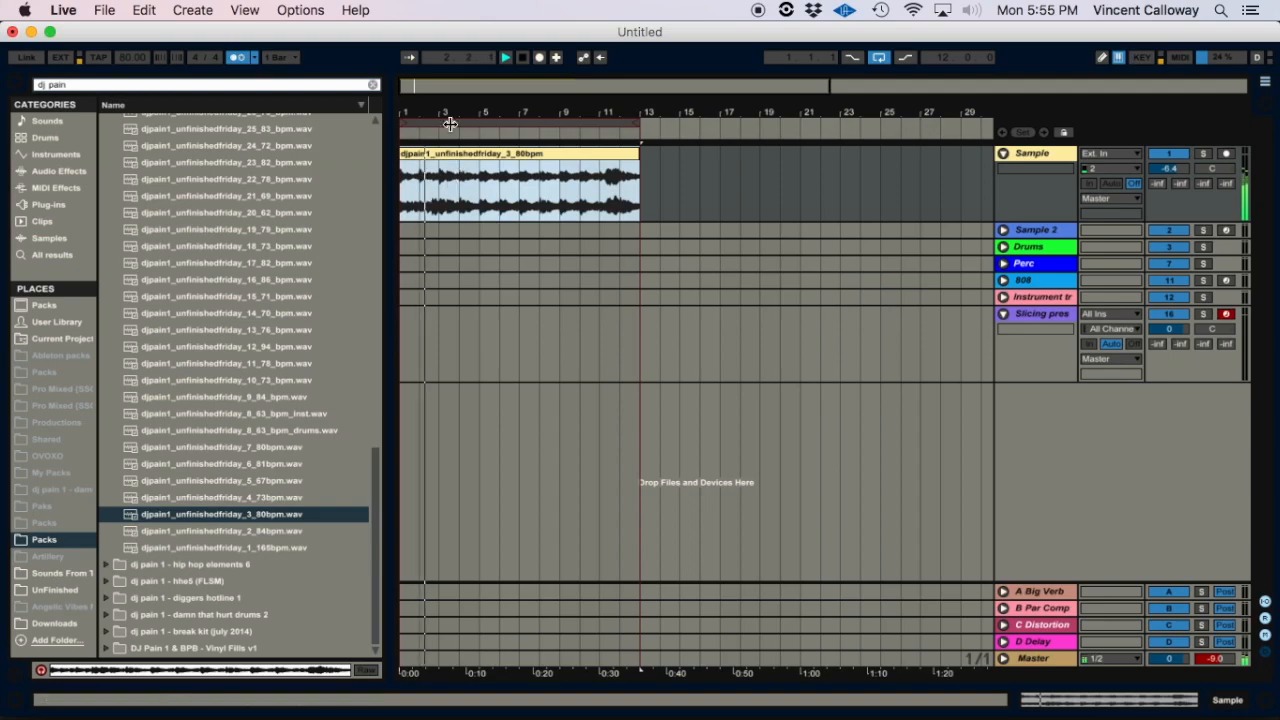
drag(439, 113, 439, 191)
scroll(439, 191, left, 3)
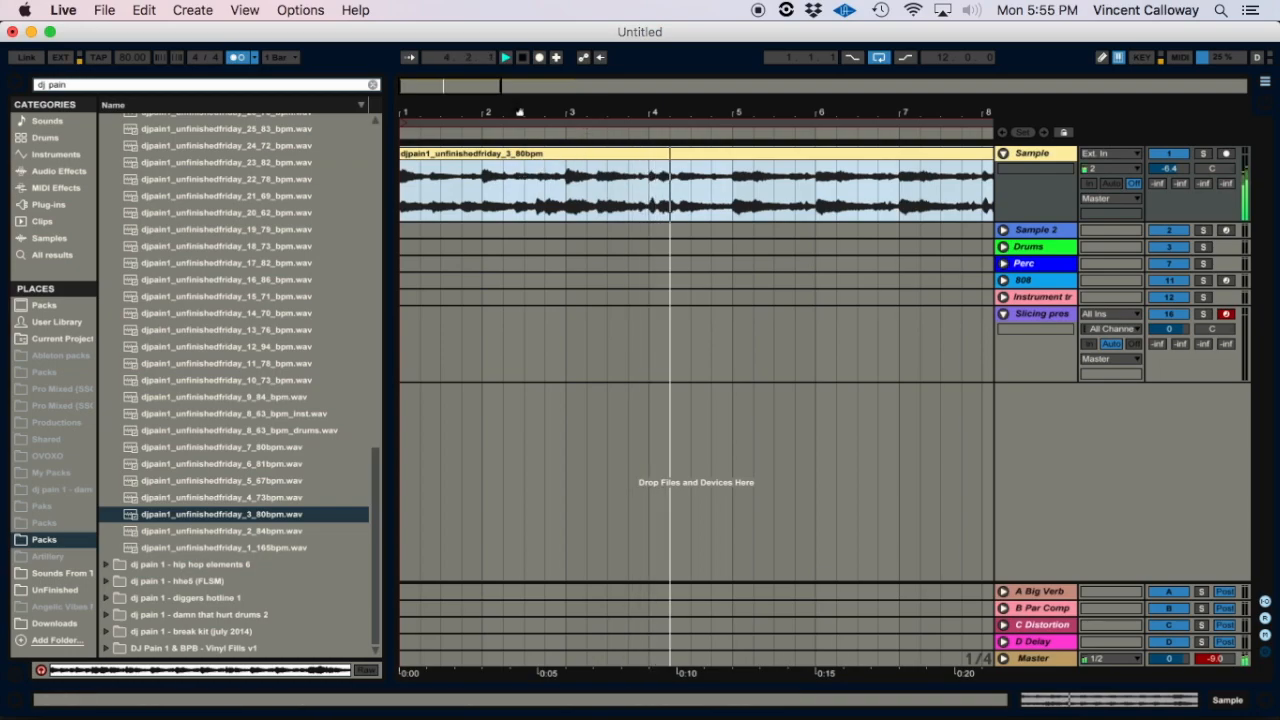
Examine the clip's waveform closely and check how its hits line up with bars 2 and 3 on the timeline.
double_click(567, 150)
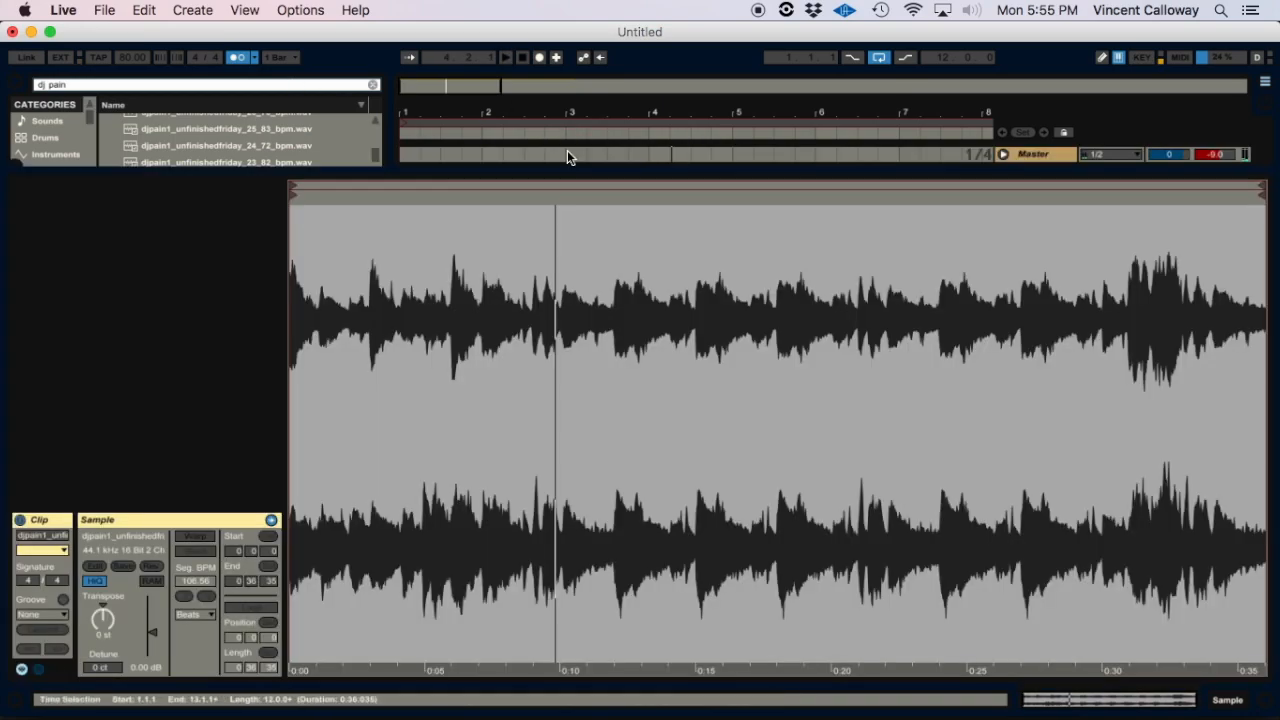
click(452, 171)
double_click(452, 171)
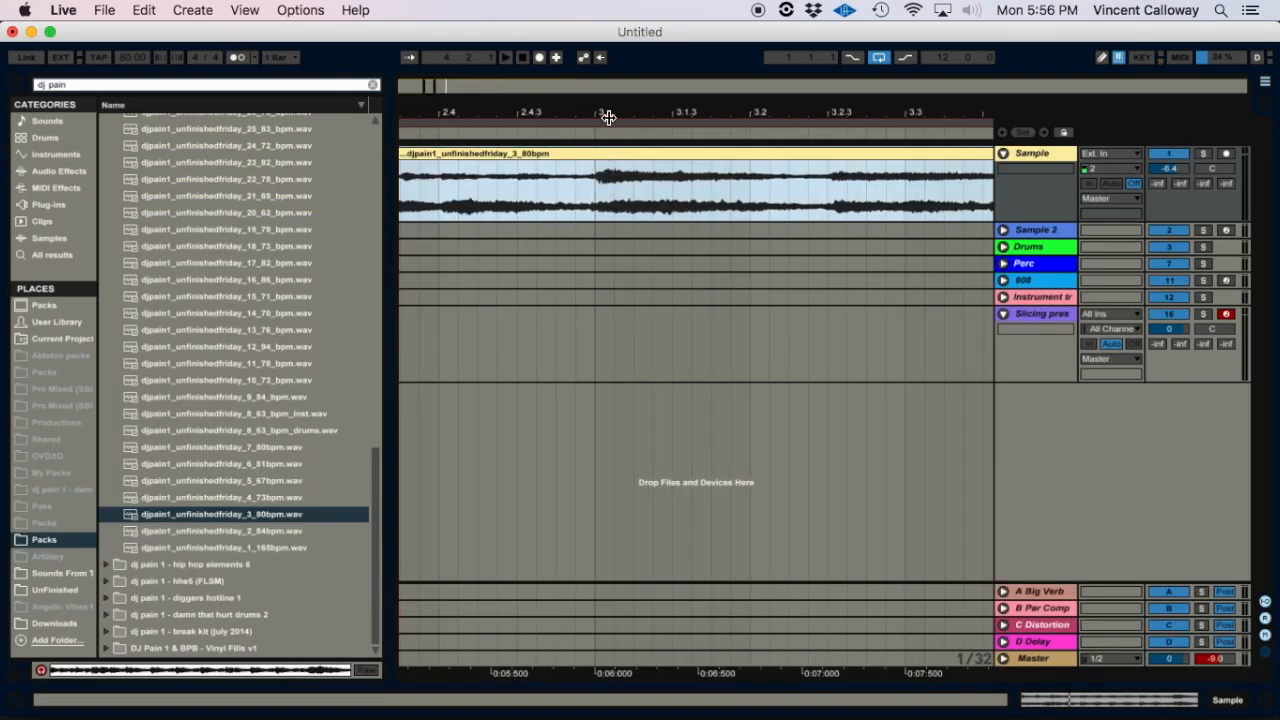
drag(608, 118, 608, 60)
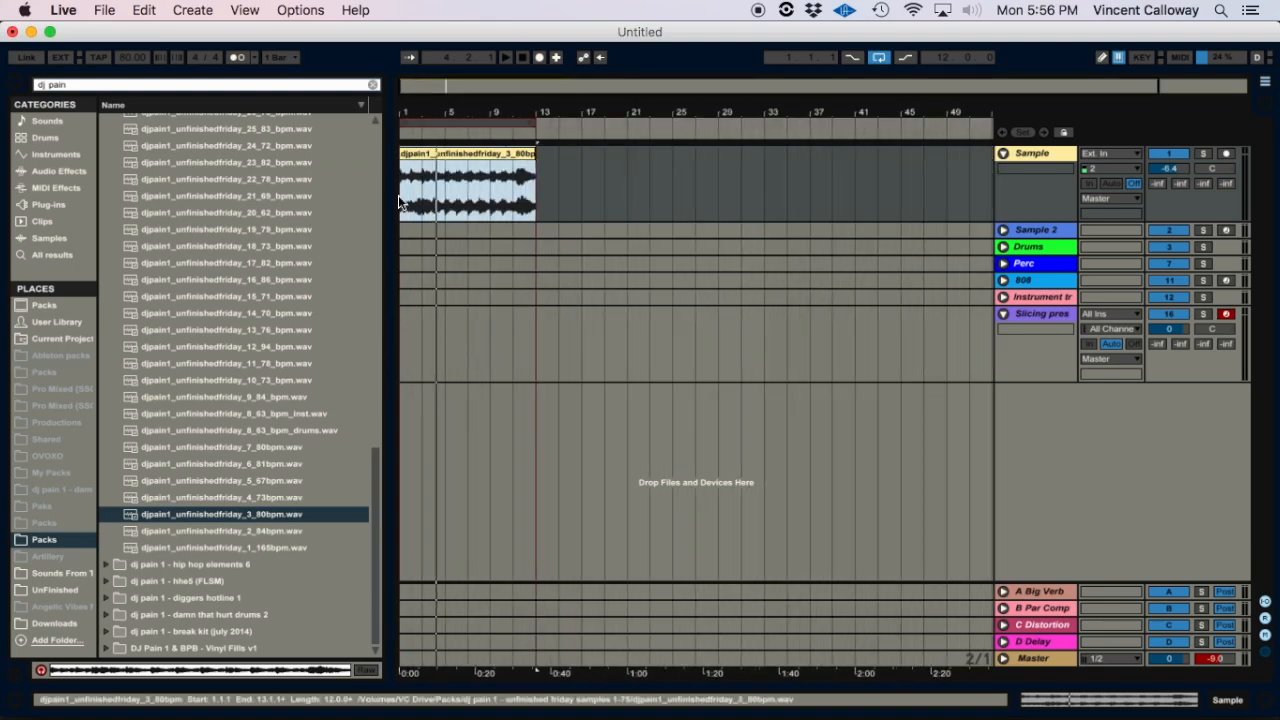
drag(430, 118, 461, 207)
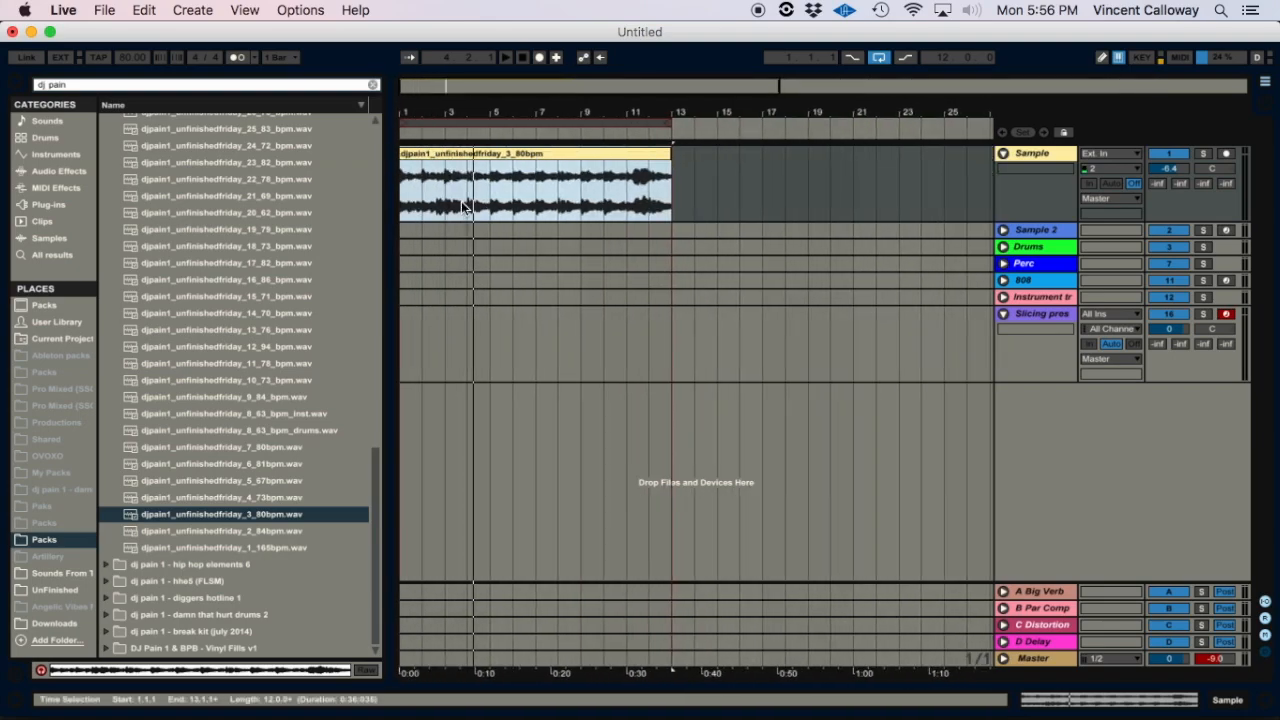
key(z)
scroll(431, 153, left, 1)
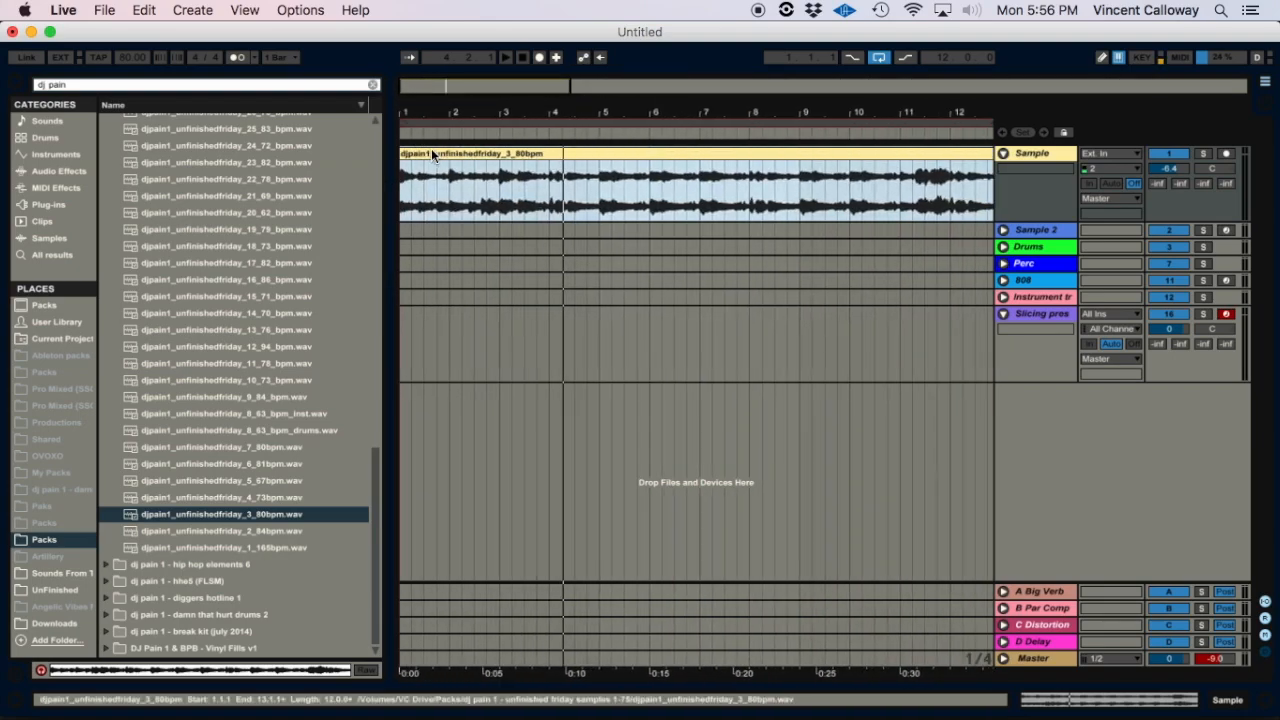
drag(441, 118, 441, 200)
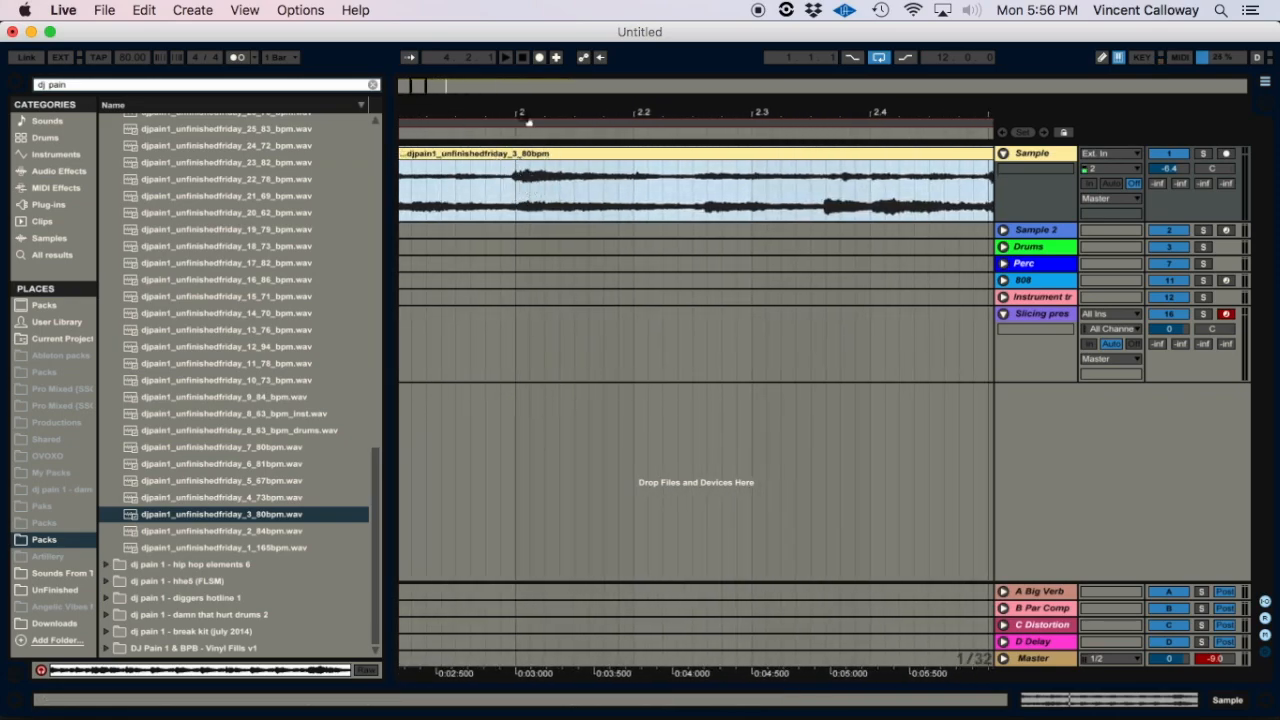
drag(515, 112, 510, 86)
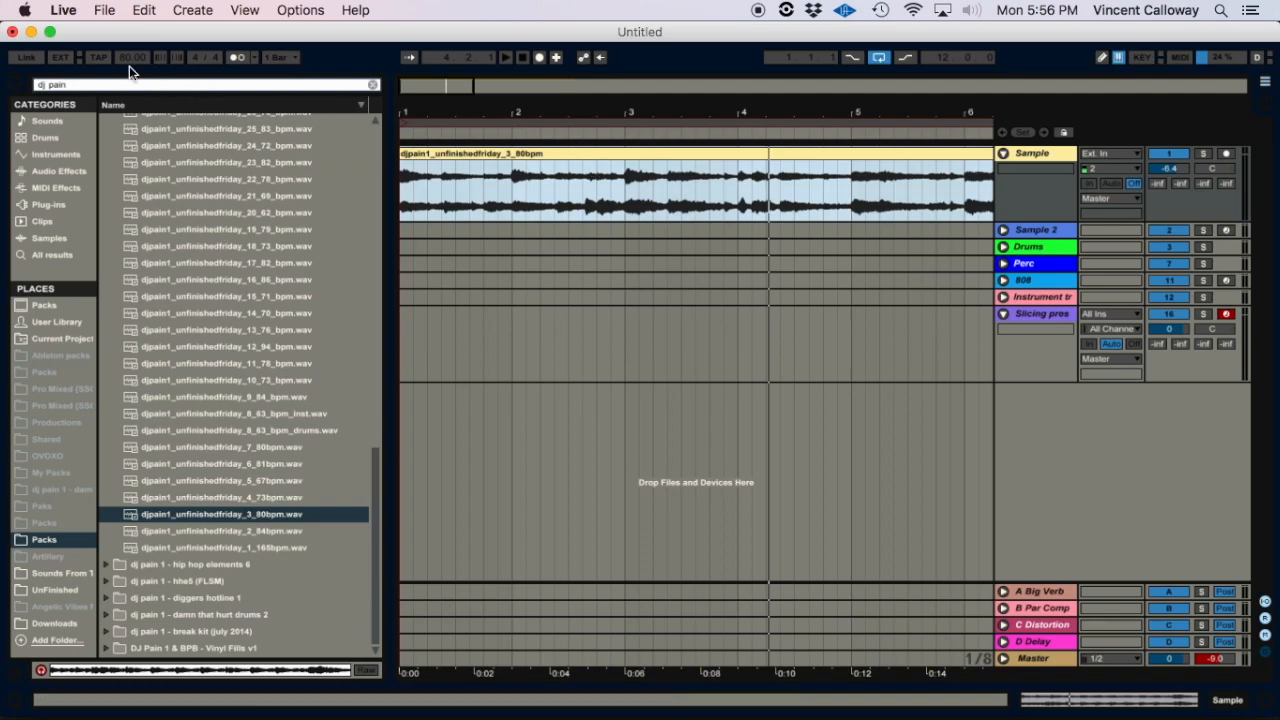
Set the project tempo to 73 BPM and play the unwarped sample with the metronome on.
mouse_move(123, 55)
mouse_down()
mouse_move(123, 84)
mouse_move(123, 31)
mouse_move(123, 72)
mouse_up()
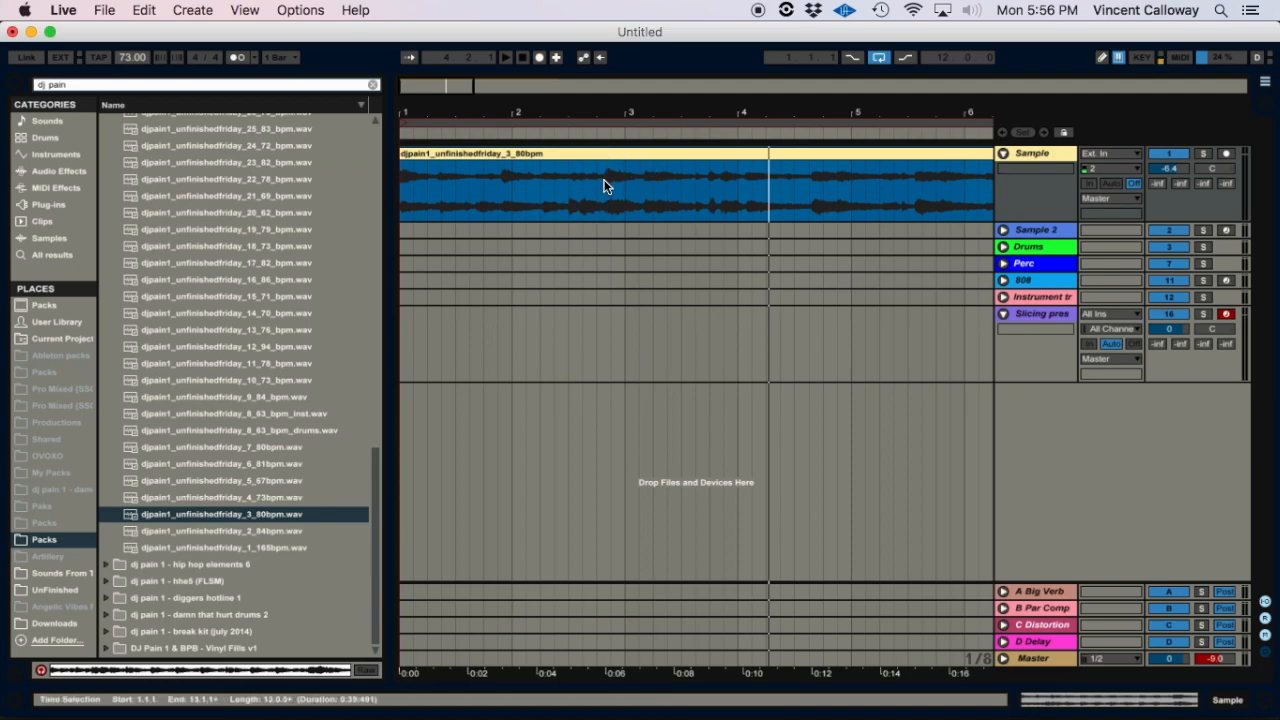
key(space)
click(231, 55)
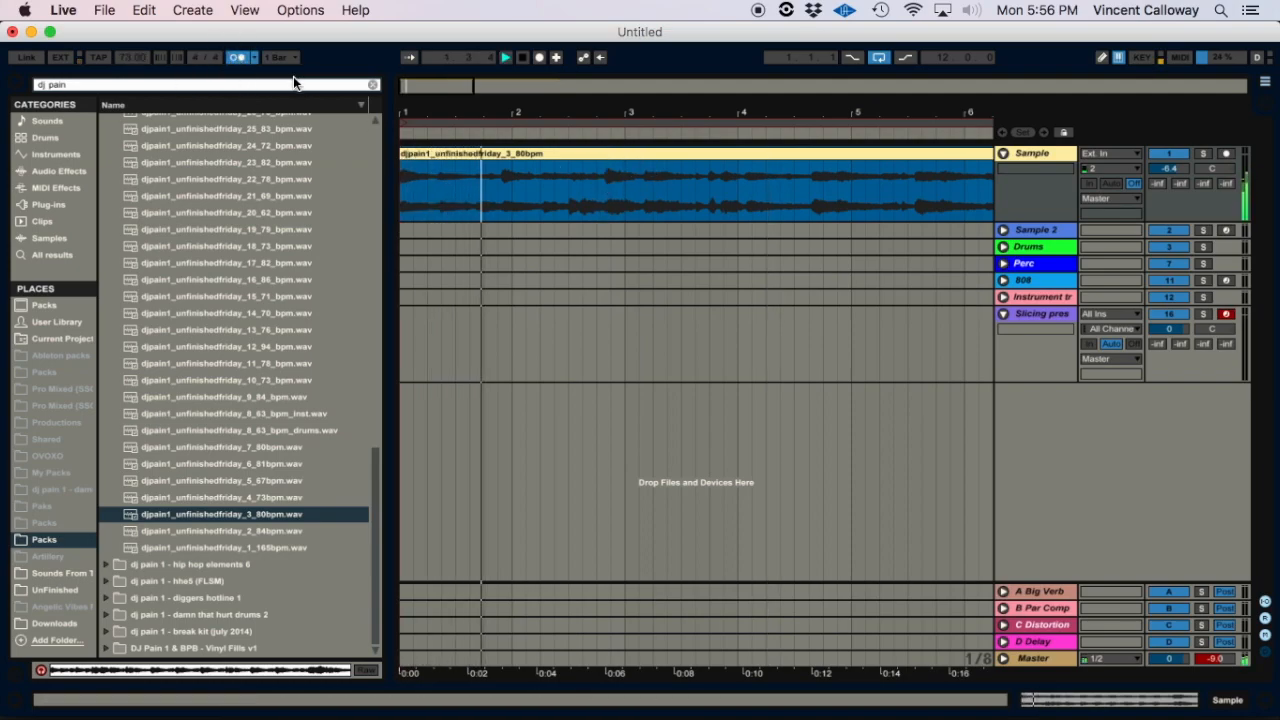
click(235, 51)
click(235, 56)
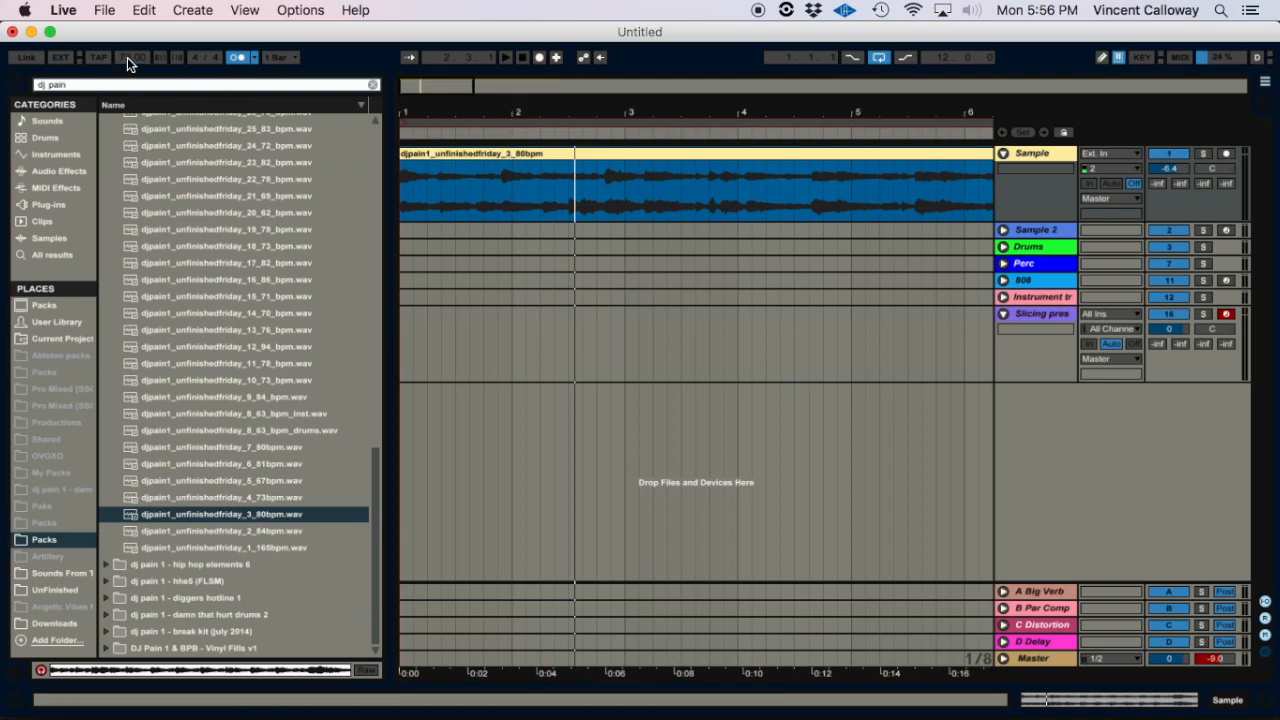
Return the tempo to 80 BPM for another playback, and turn Warp on for the sample clip.
key(space)
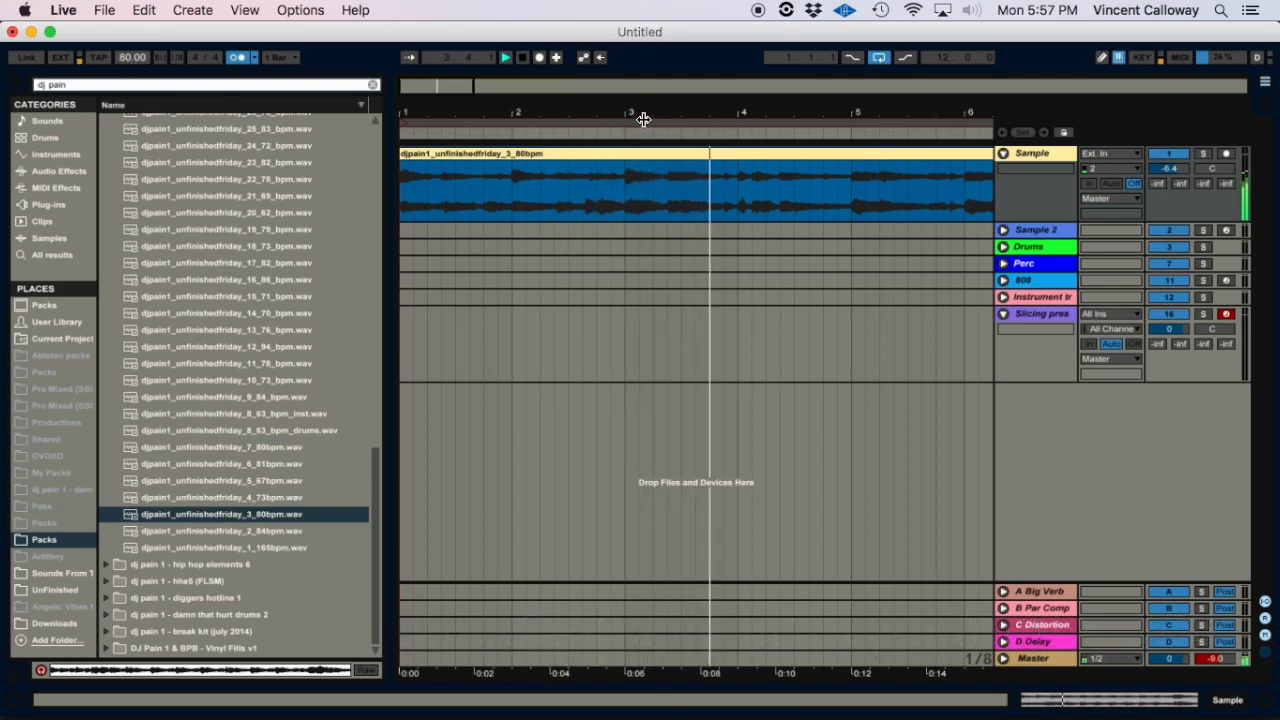
drag(662, 114, 527, 114)
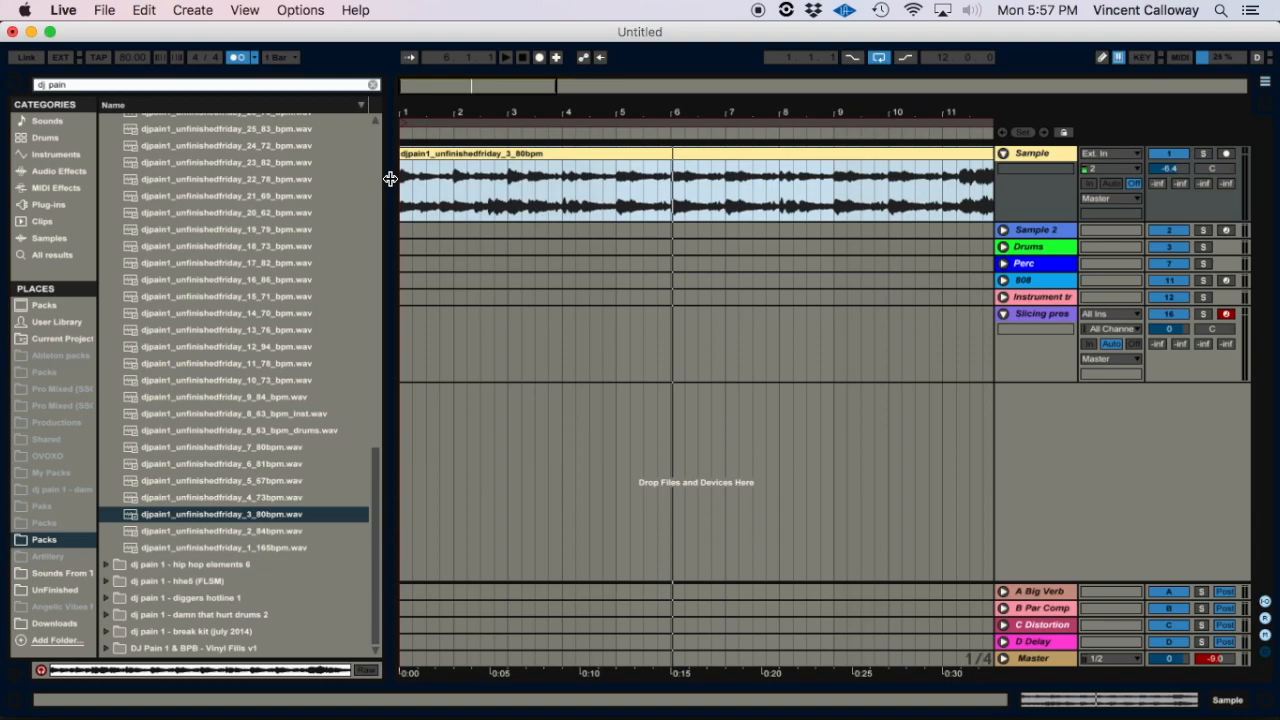
double_click(530, 156)
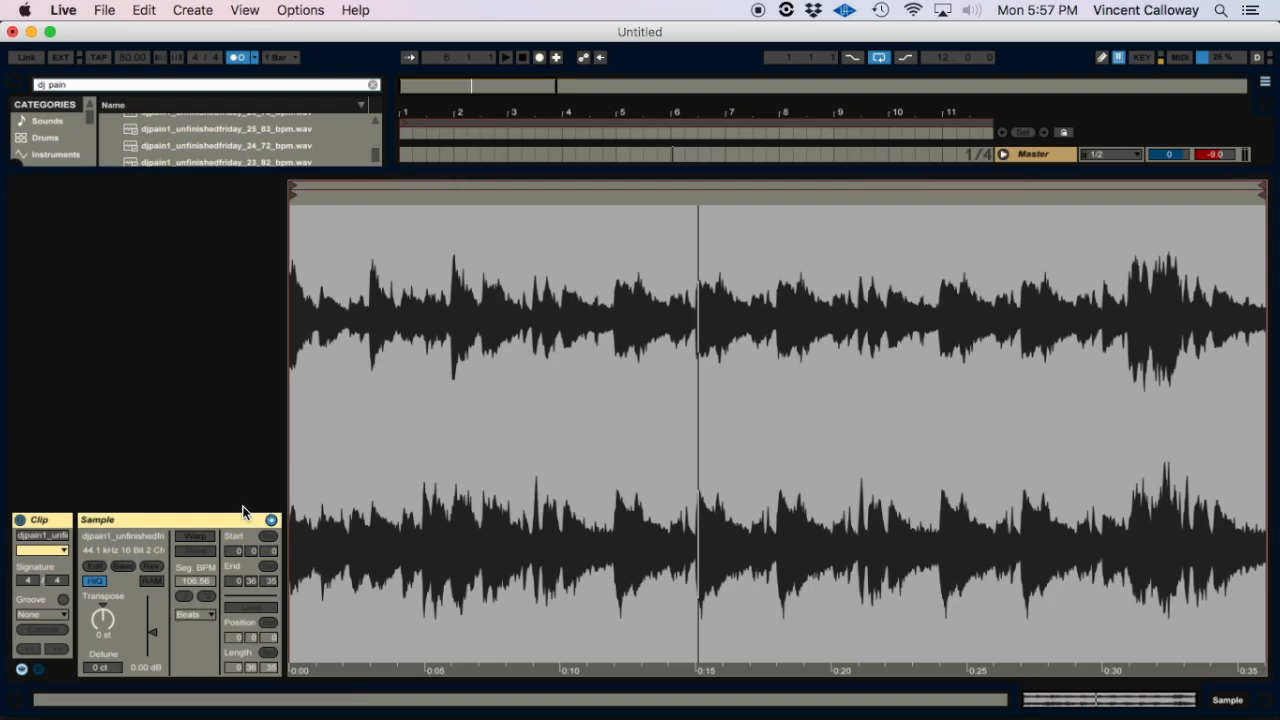
click(195, 536)
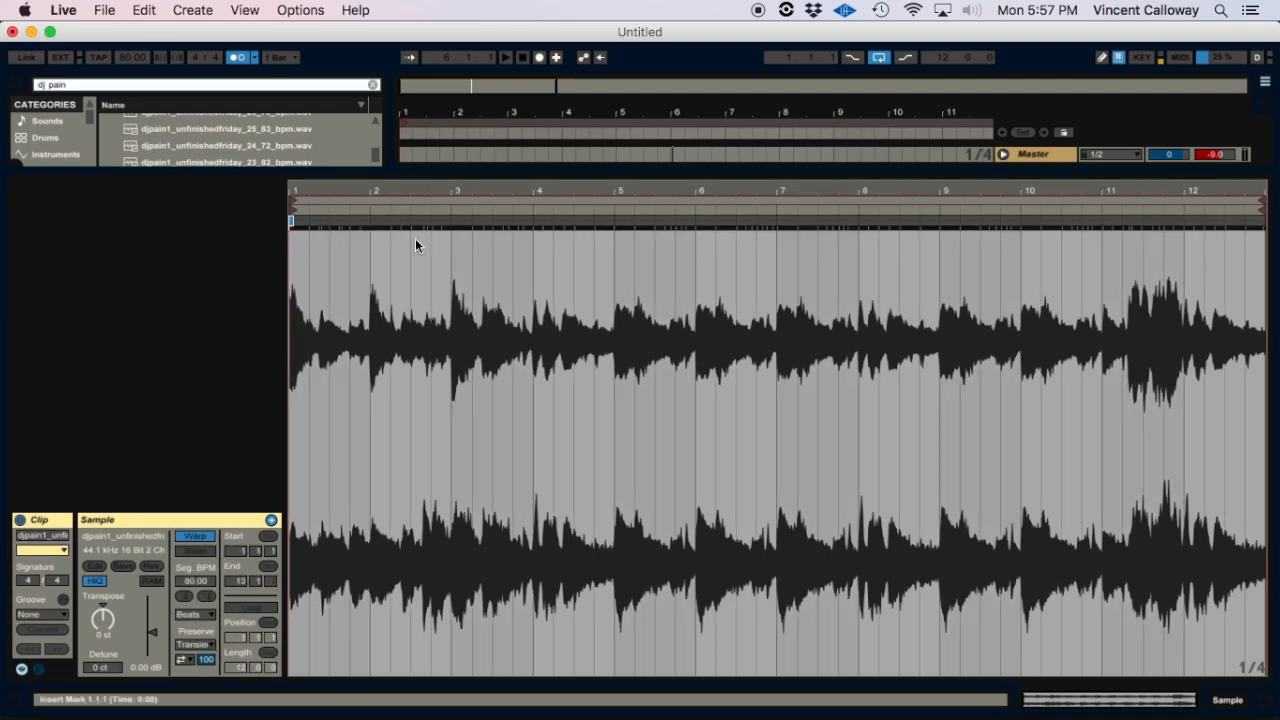
Place a warp marker on the hit at bar 2 and audition the clip from that point.
key(plus)
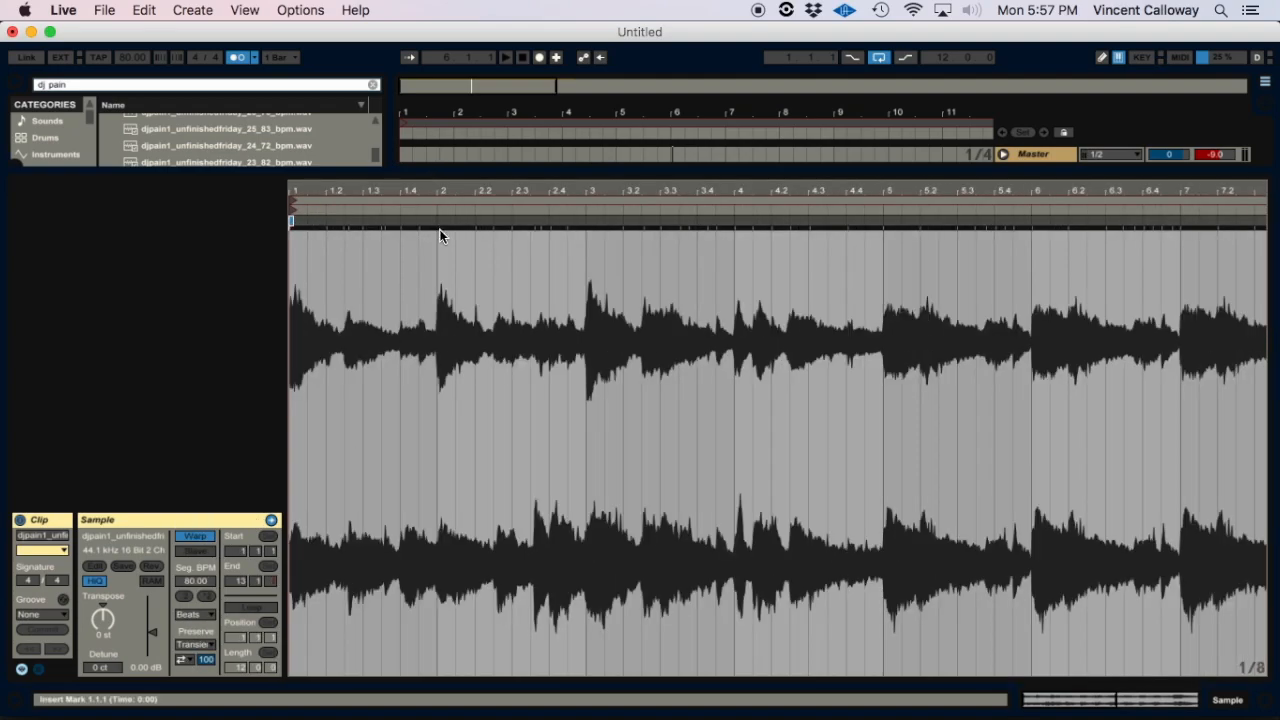
drag(435, 194, 448, 234)
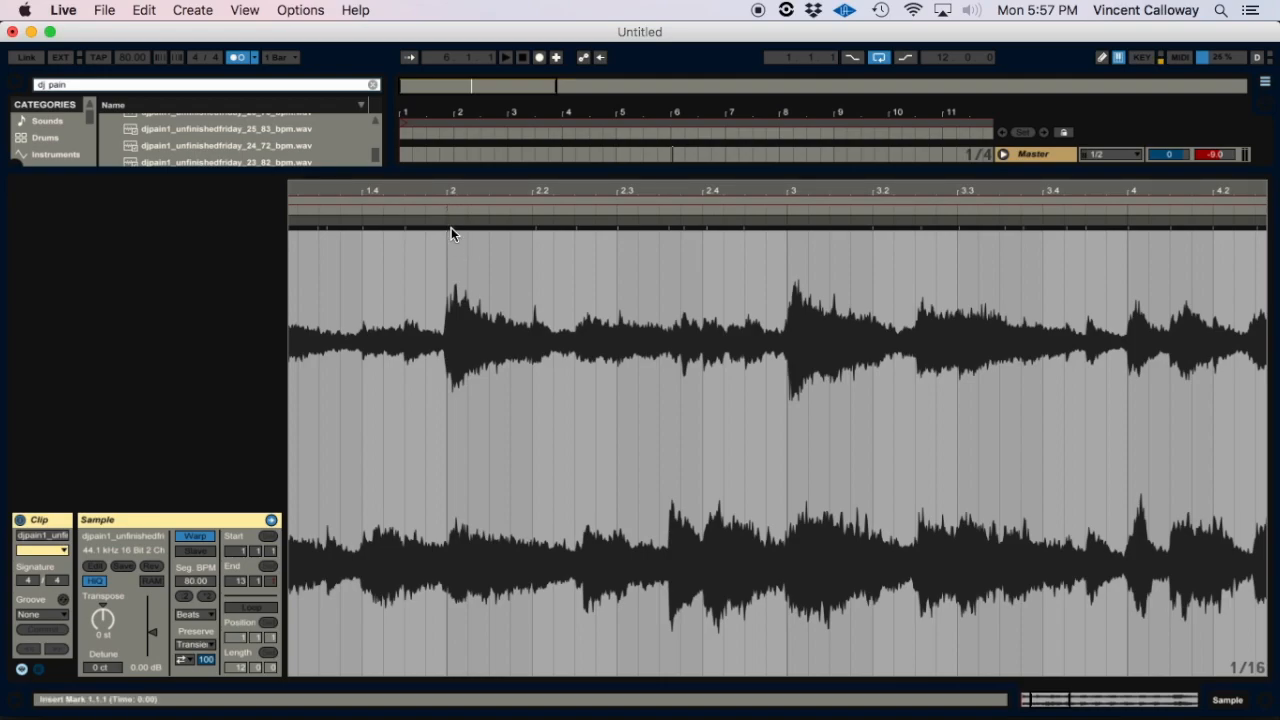
click(508, 209)
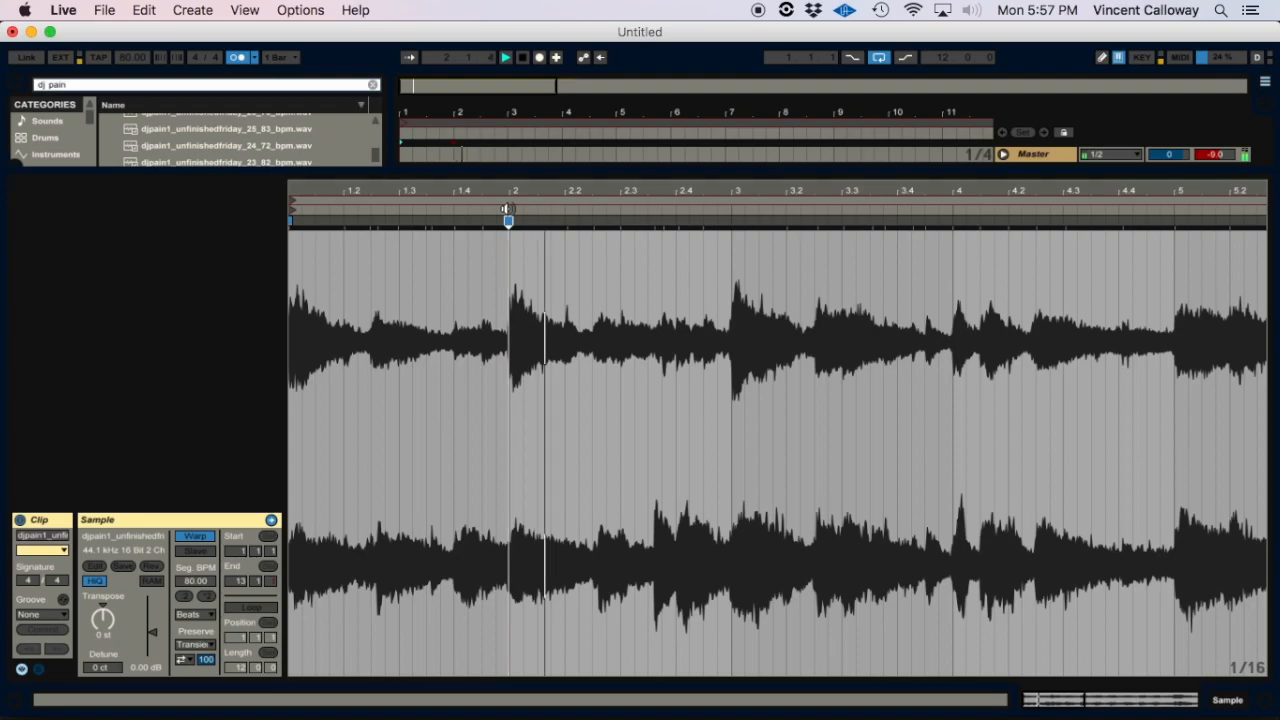
key(space)
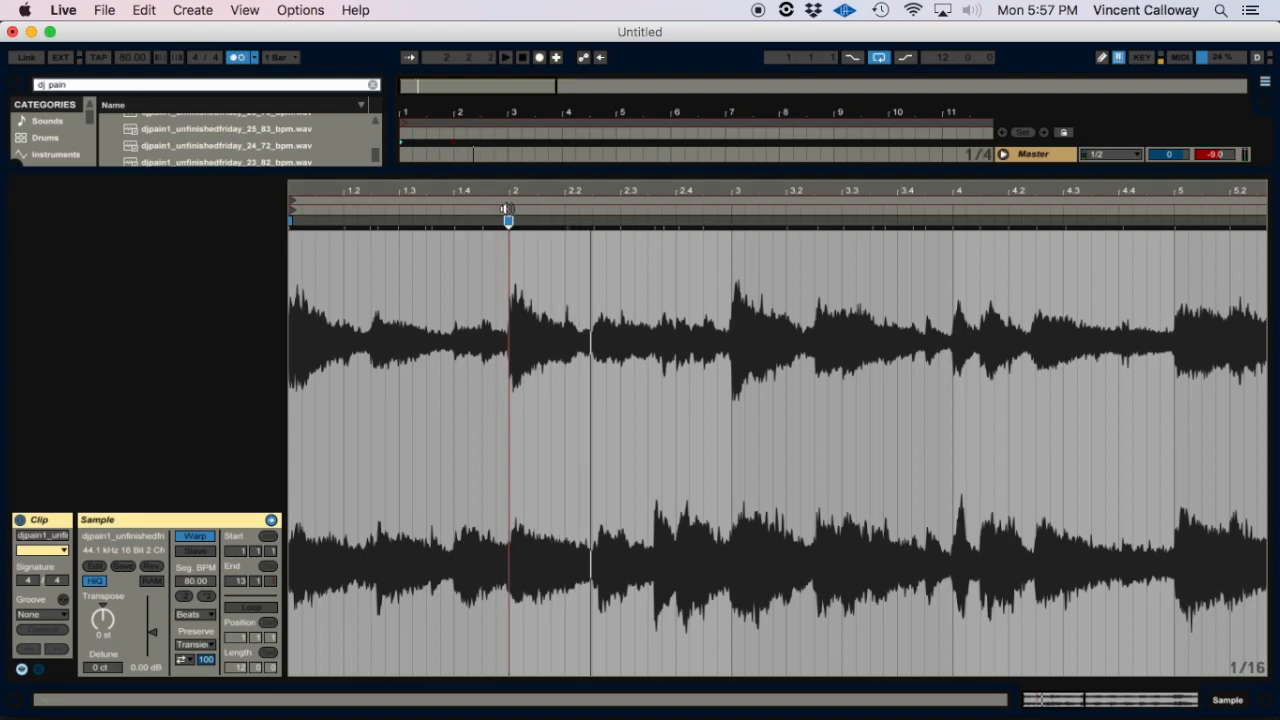
click(507, 209)
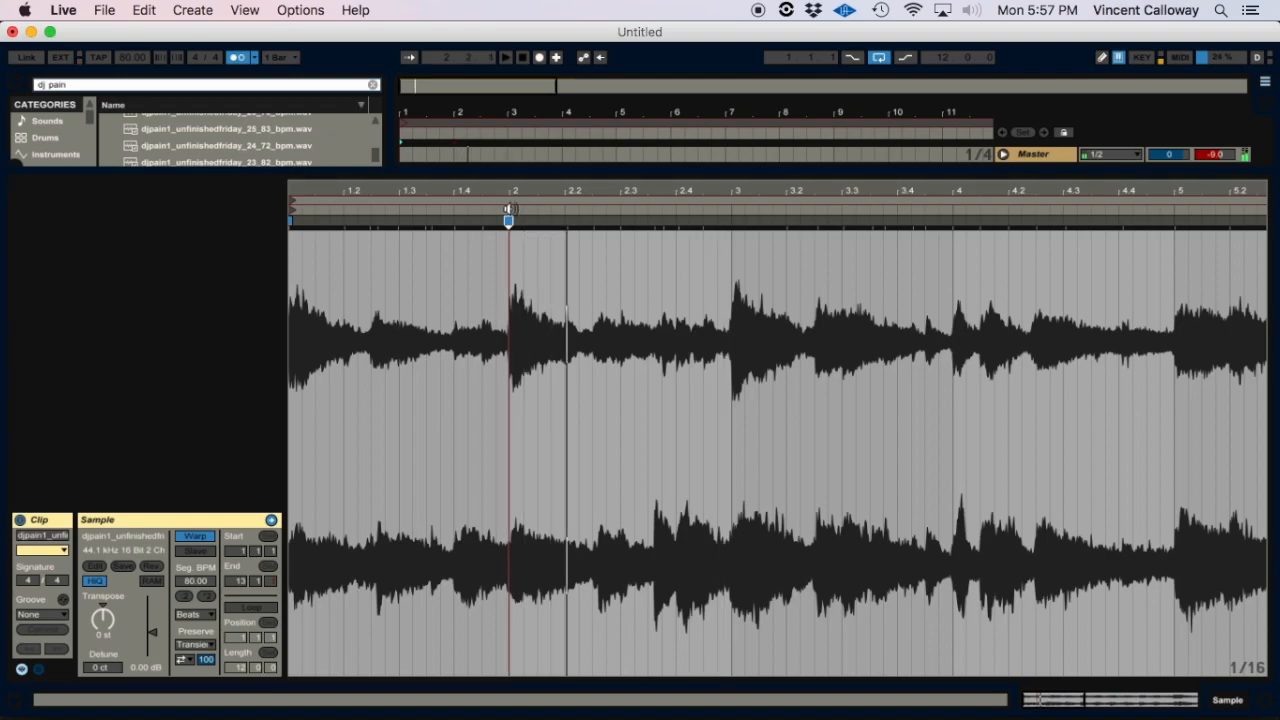
Try placing a warp marker on the hit at bar 3 and audition the clip from there.
drag(734, 191, 735, 217)
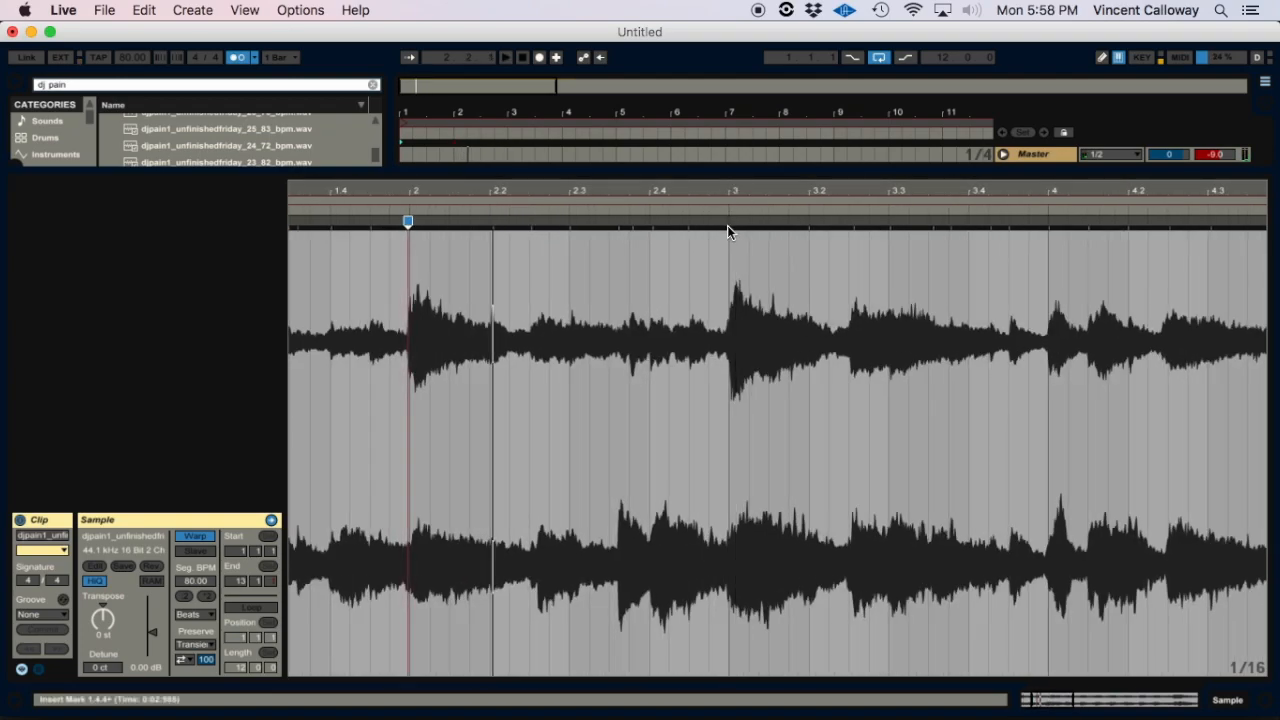
click(728, 222)
double_click(729, 222)
drag(728, 222, 713, 226)
click(730, 226)
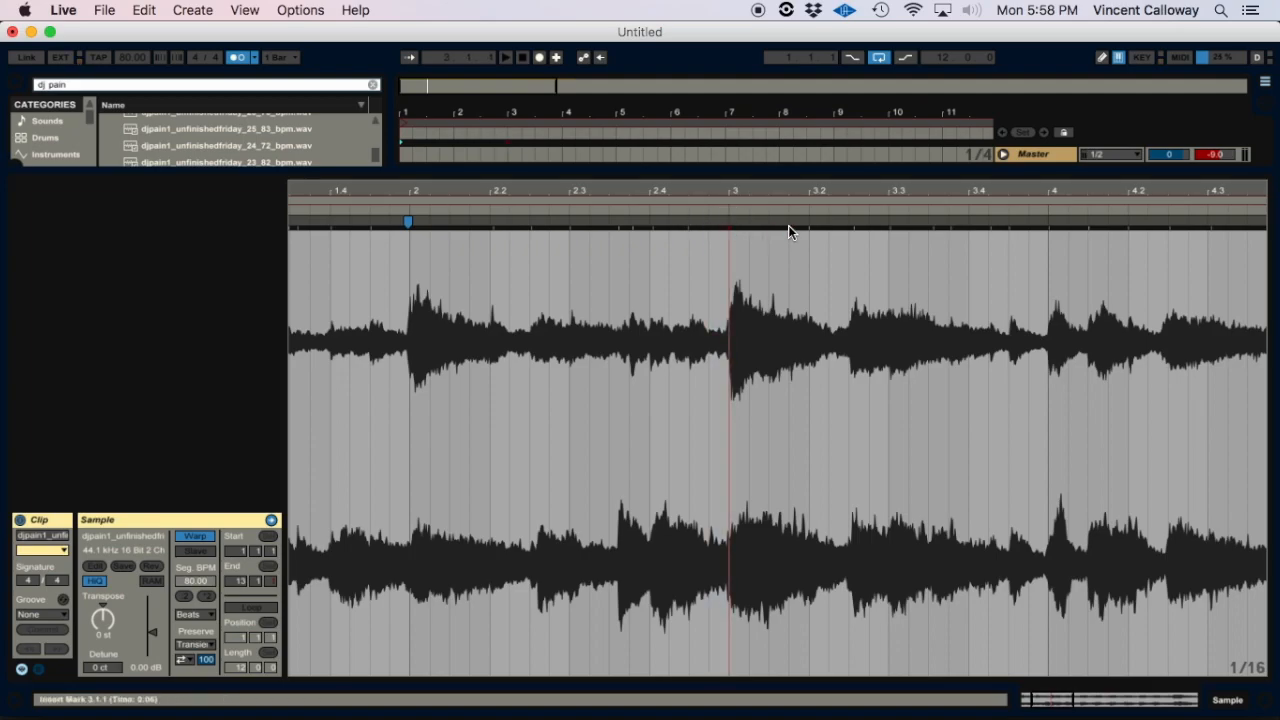
Place a warp marker on the hit just before bar 3 and move it onto the bar 3 grid line.
drag(803, 226, 786, 228)
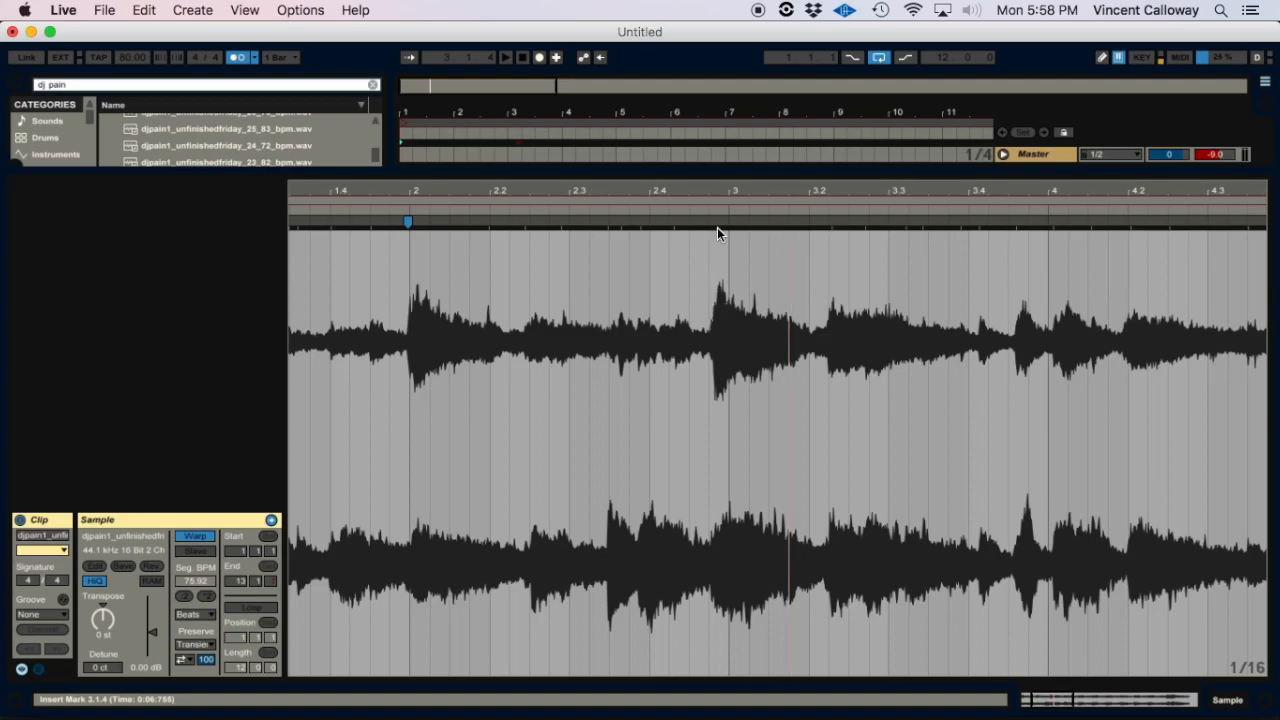
scroll(720, 240, up, 3)
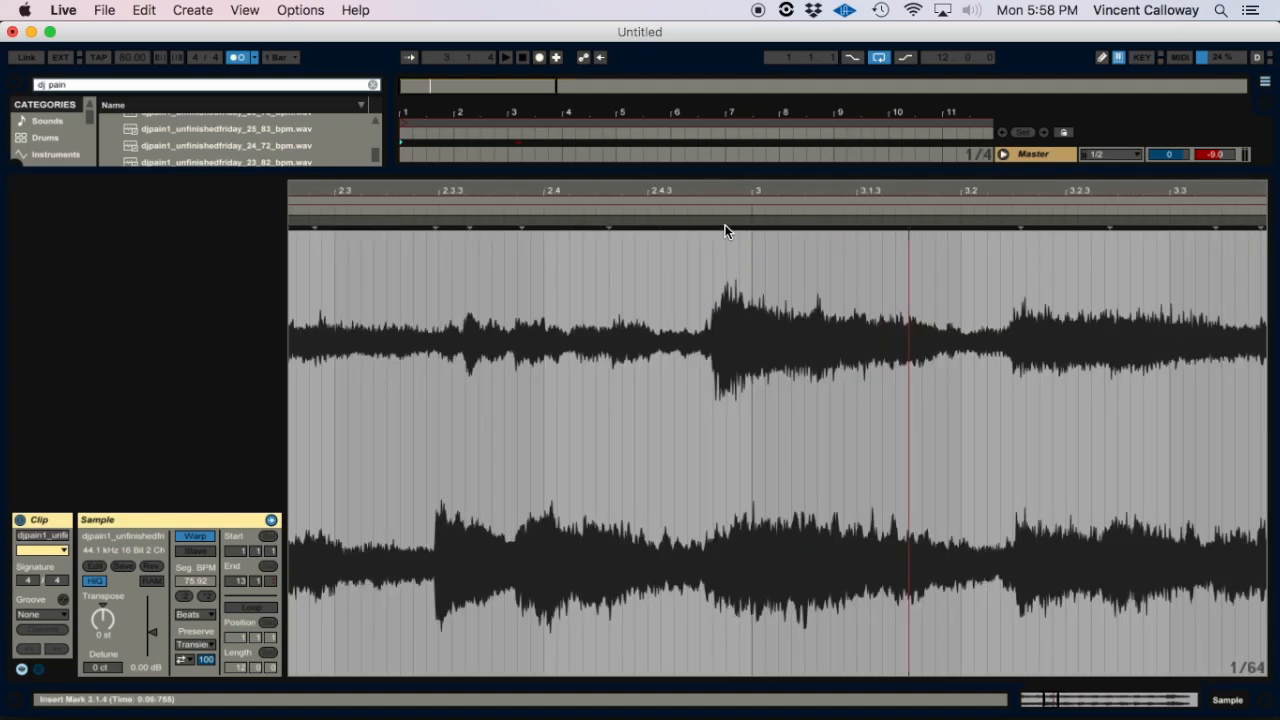
scroll(722, 230, up, 2)
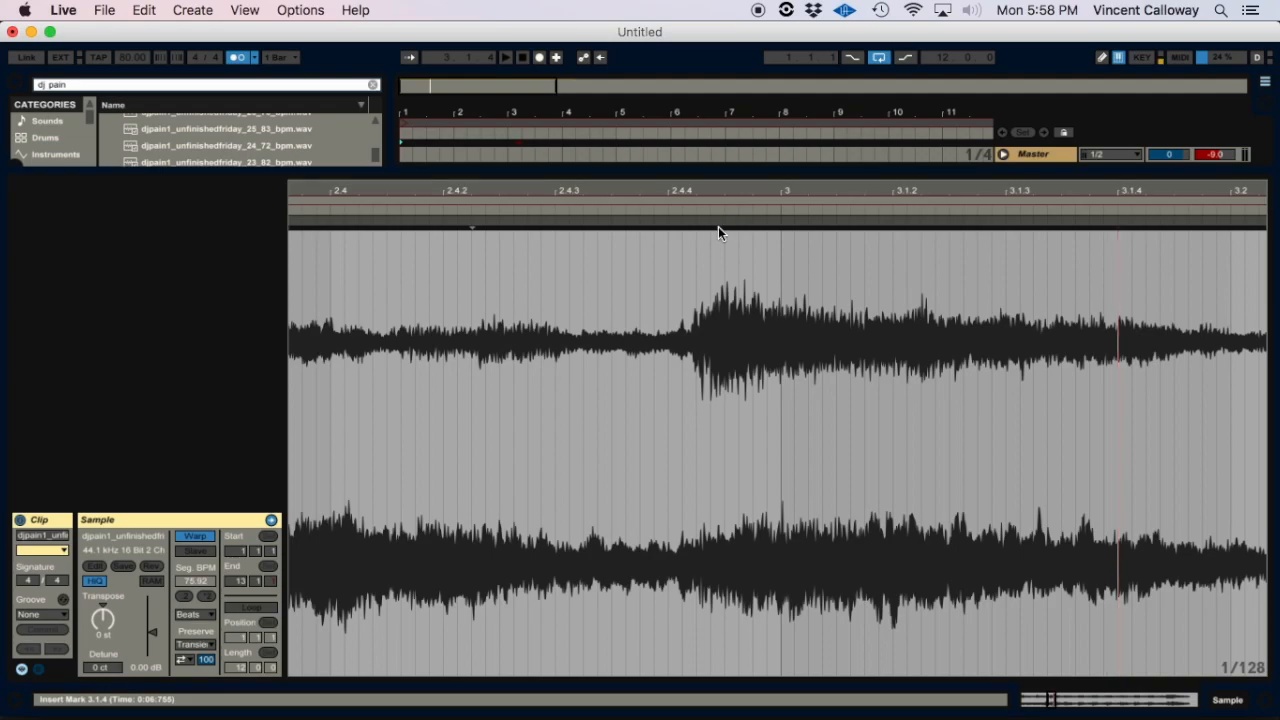
click(723, 223)
drag(724, 222, 775, 225)
scroll(786, 194, down, 4)
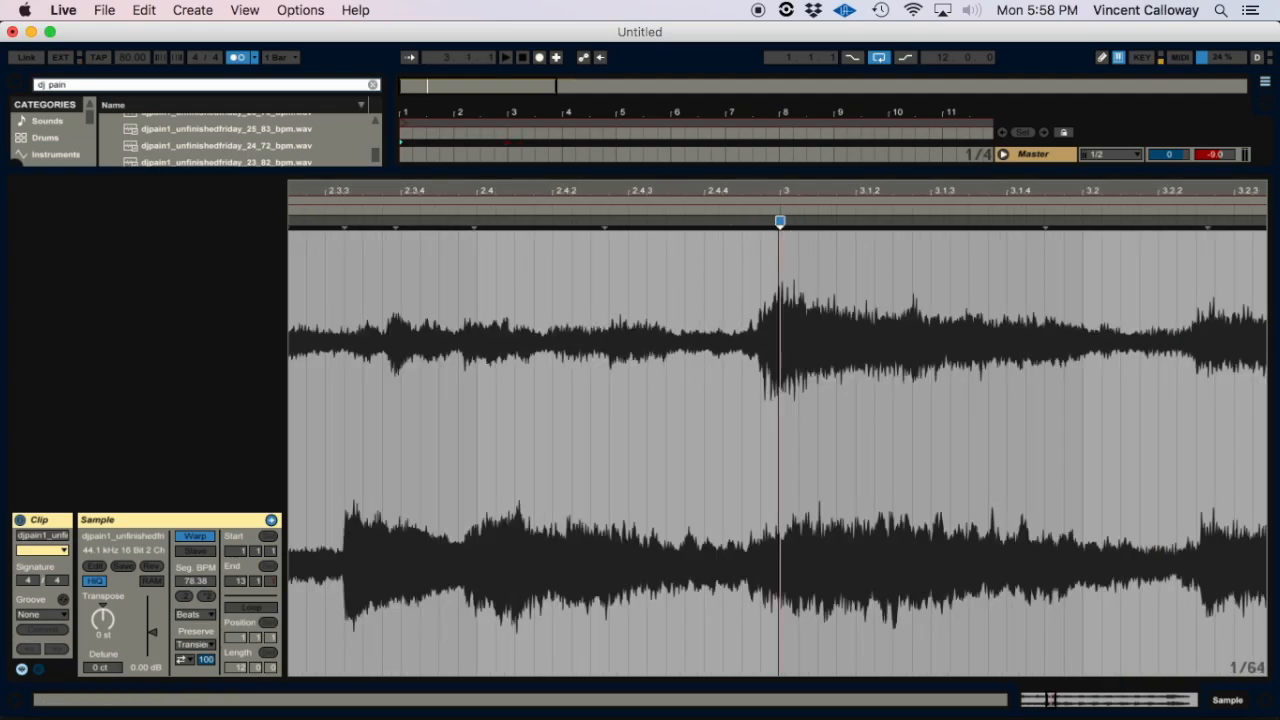
Audition the warped clip from bar 2 across the marker at bar 3, and stop playback.
scroll(780, 200, down, 3)
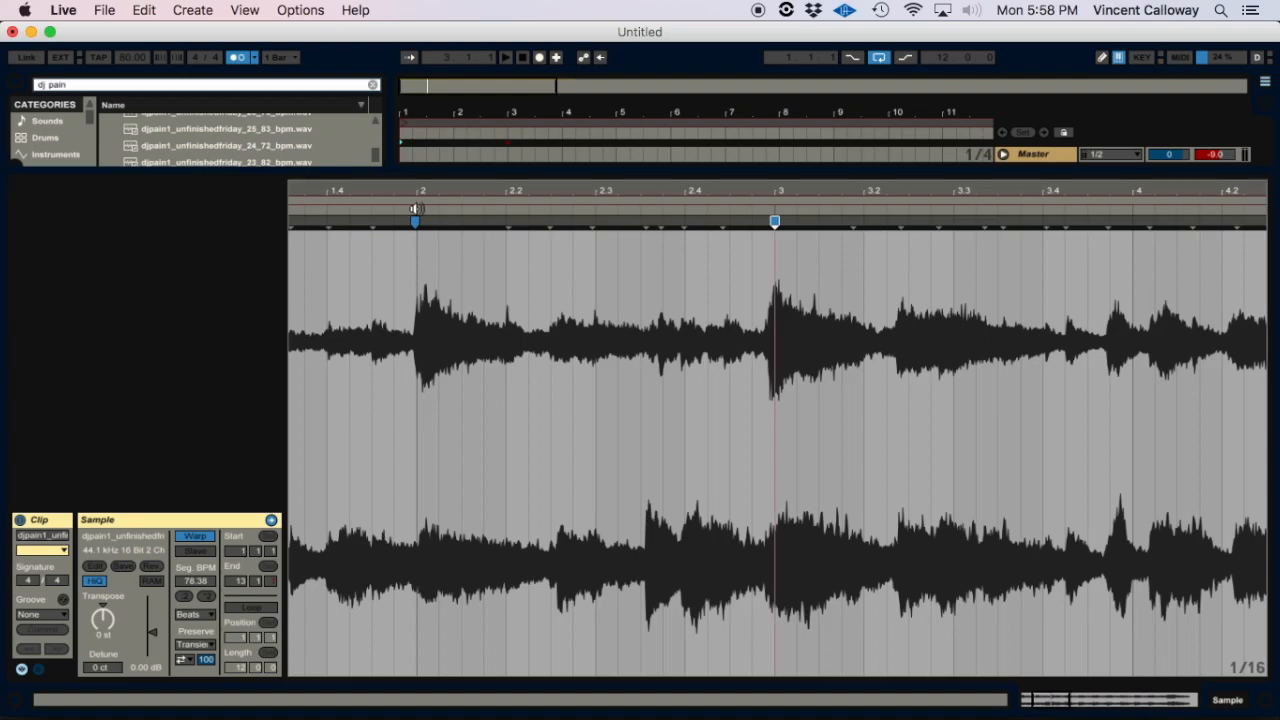
click(416, 208)
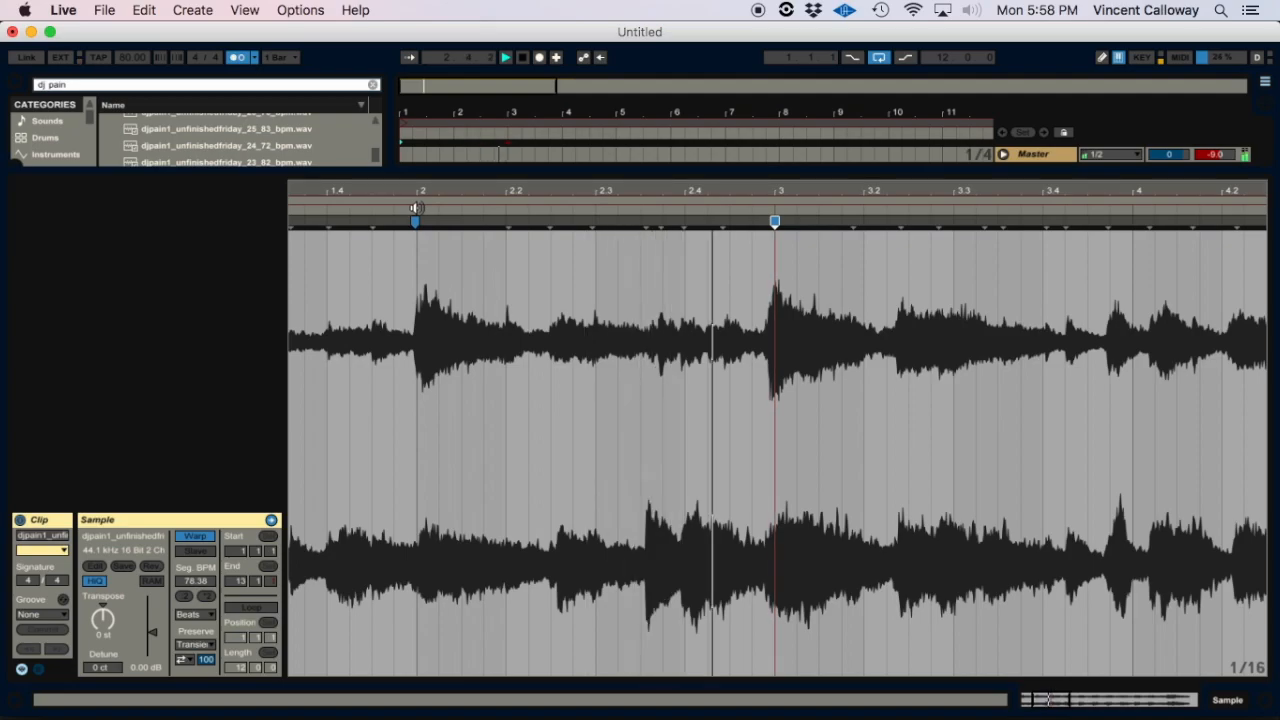
key(space)
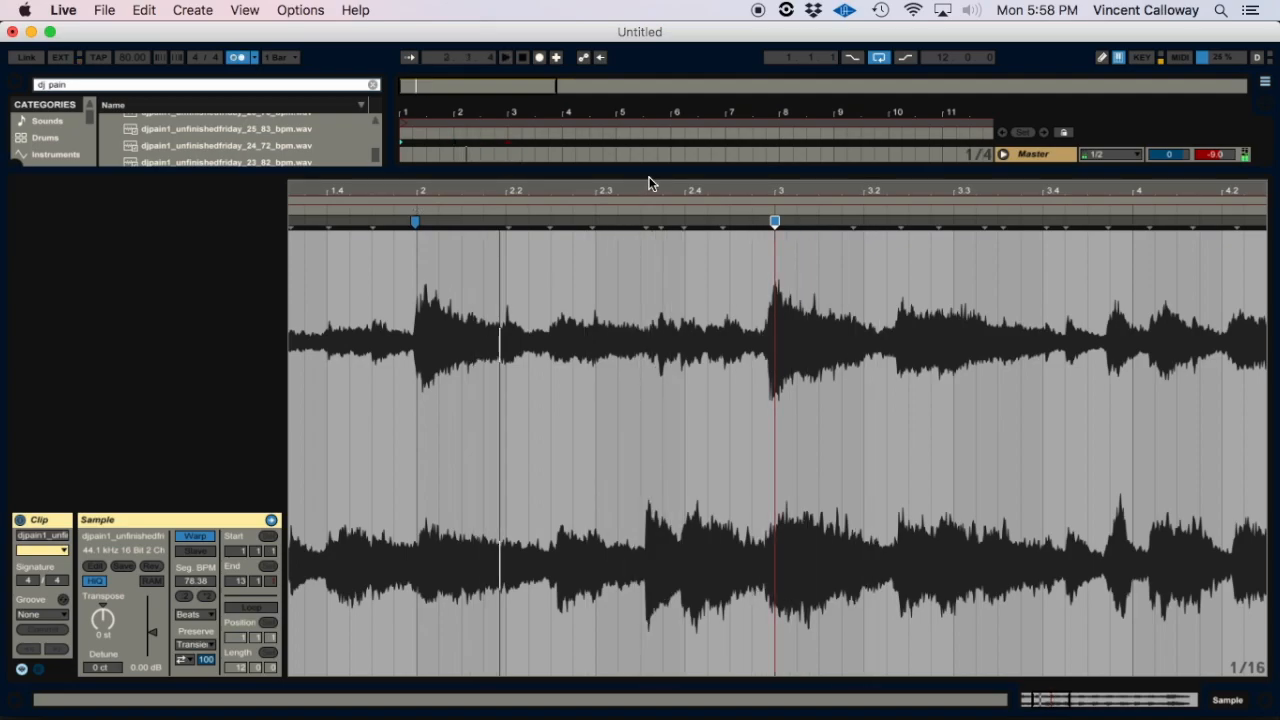
Slide the waveform under the bar 3 warp marker so the hit's attack starts on it, and play the clip from bar 2.
mouse_move(777, 192)
mouse_down()
mouse_move(760, 219)
mouse_move(764, 203)
mouse_up()
double_click(759, 220)
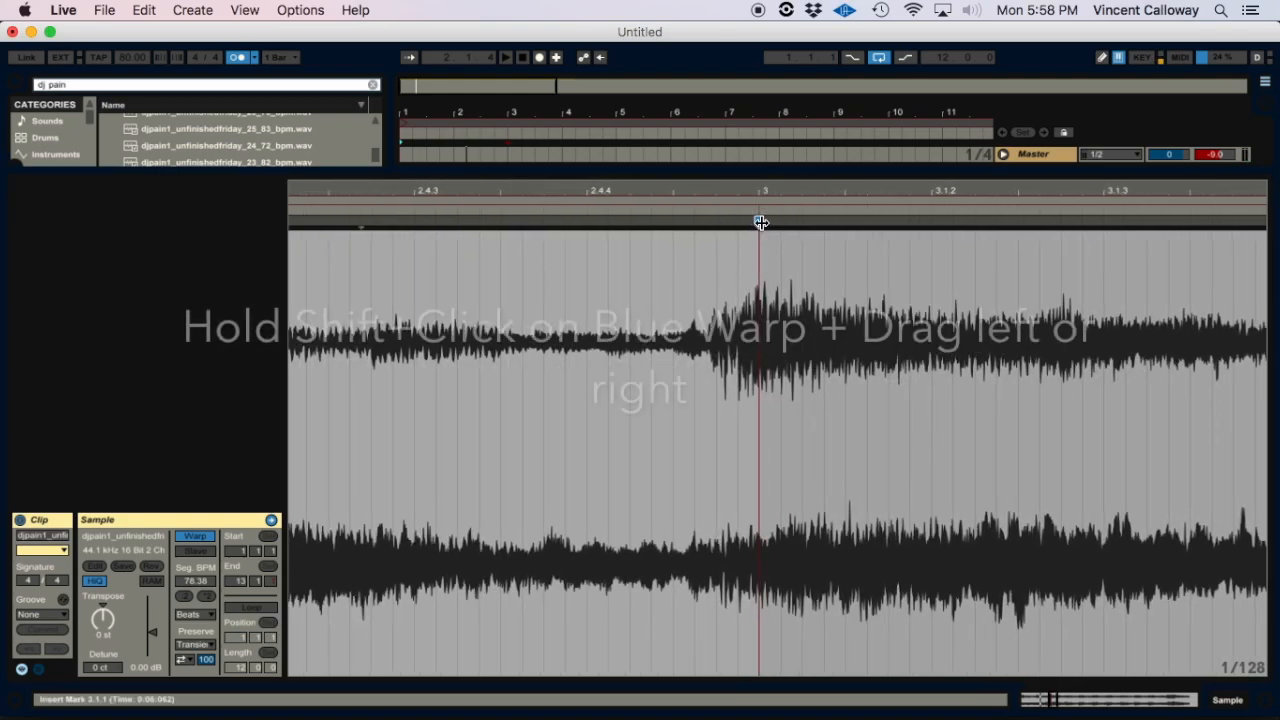
mouse_move(760, 220)
mouse_down()
mouse_move(811, 223)
mouse_move(754, 194)
mouse_move(629, 197)
mouse_up()
click(488, 211)
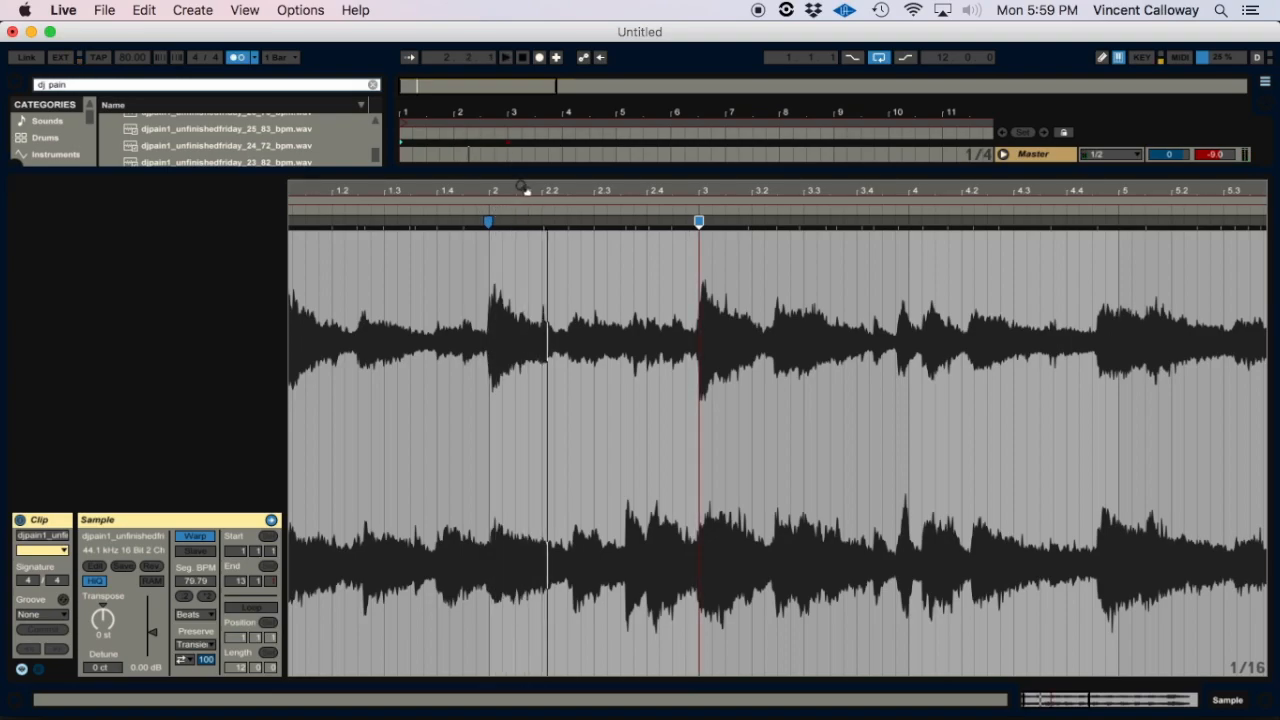
drag(523, 188, 424, 188)
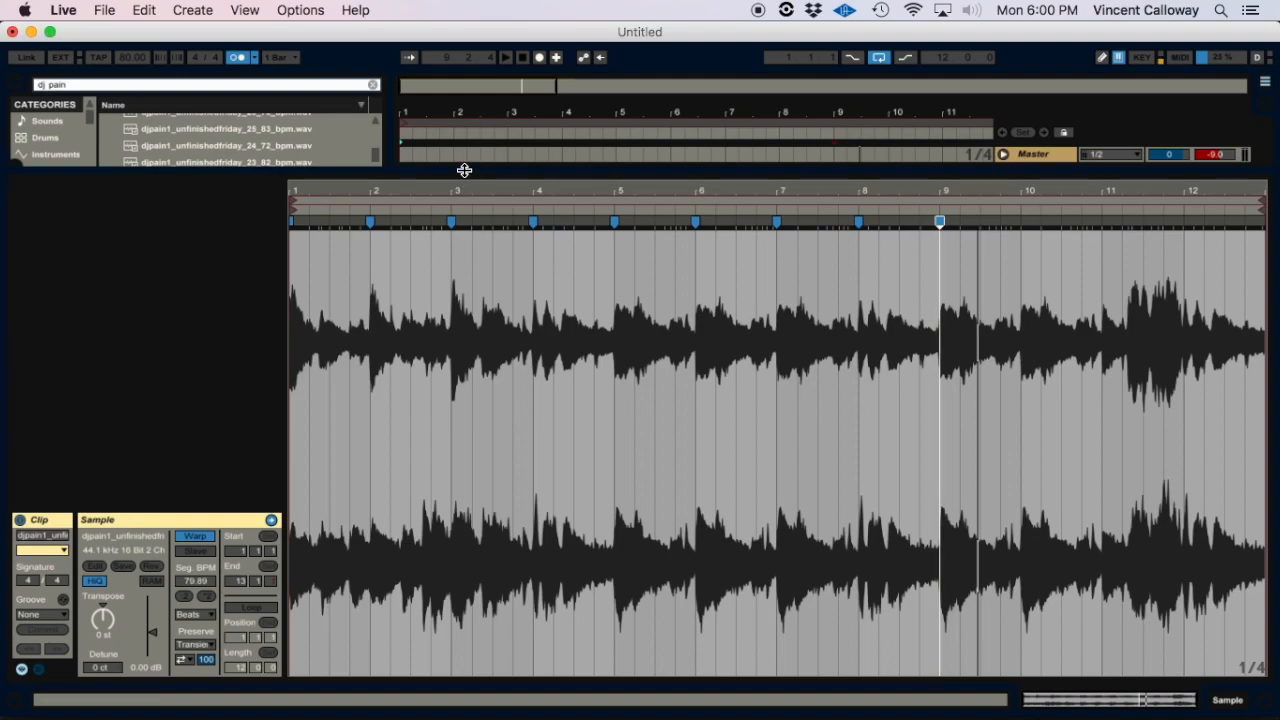
Review the slice-division choices for slicing the sample clip to a new MIDI track, and cancel the dialog.
click(465, 171)
drag(564, 109, 435, 109)
right_click(458, 150)
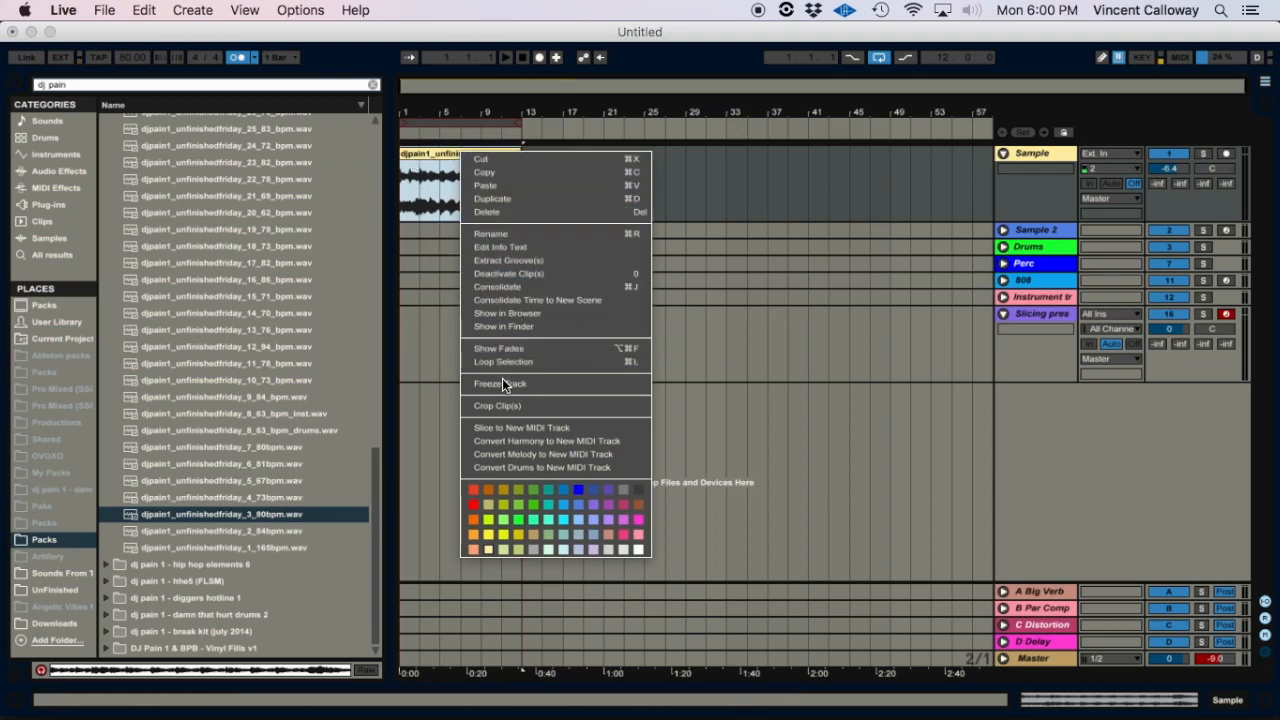
click(502, 430)
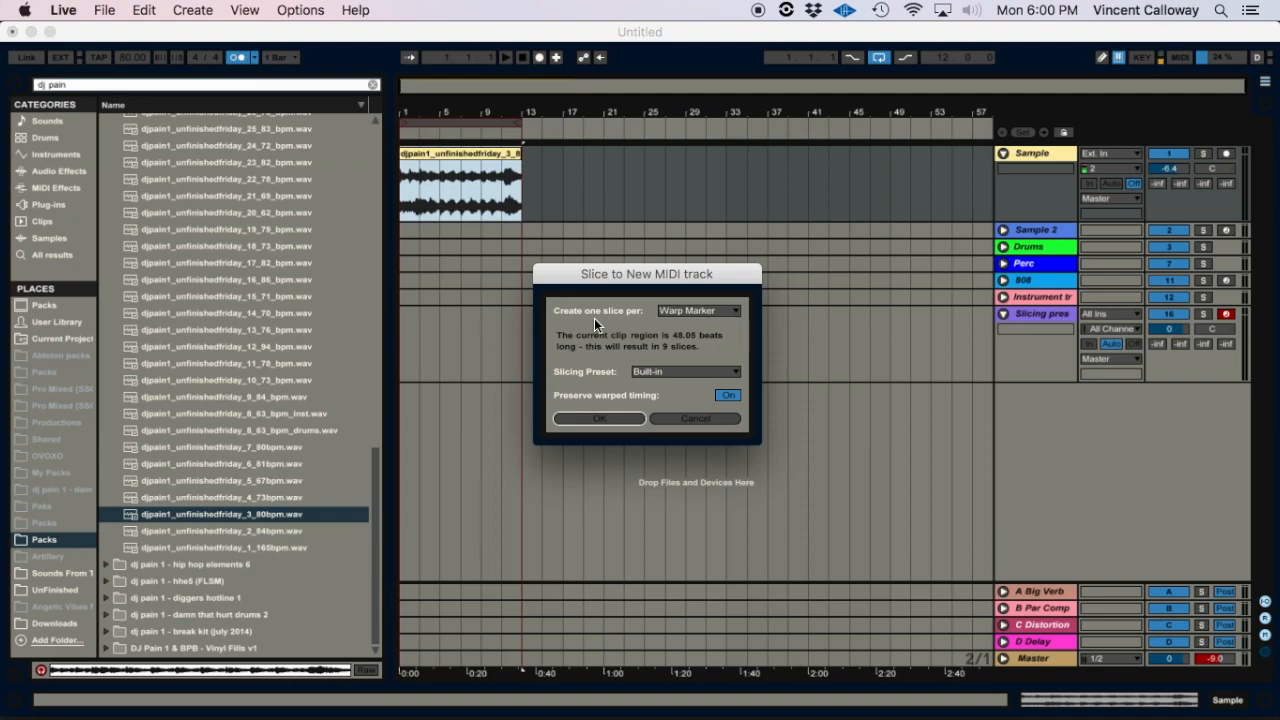
click(690, 310)
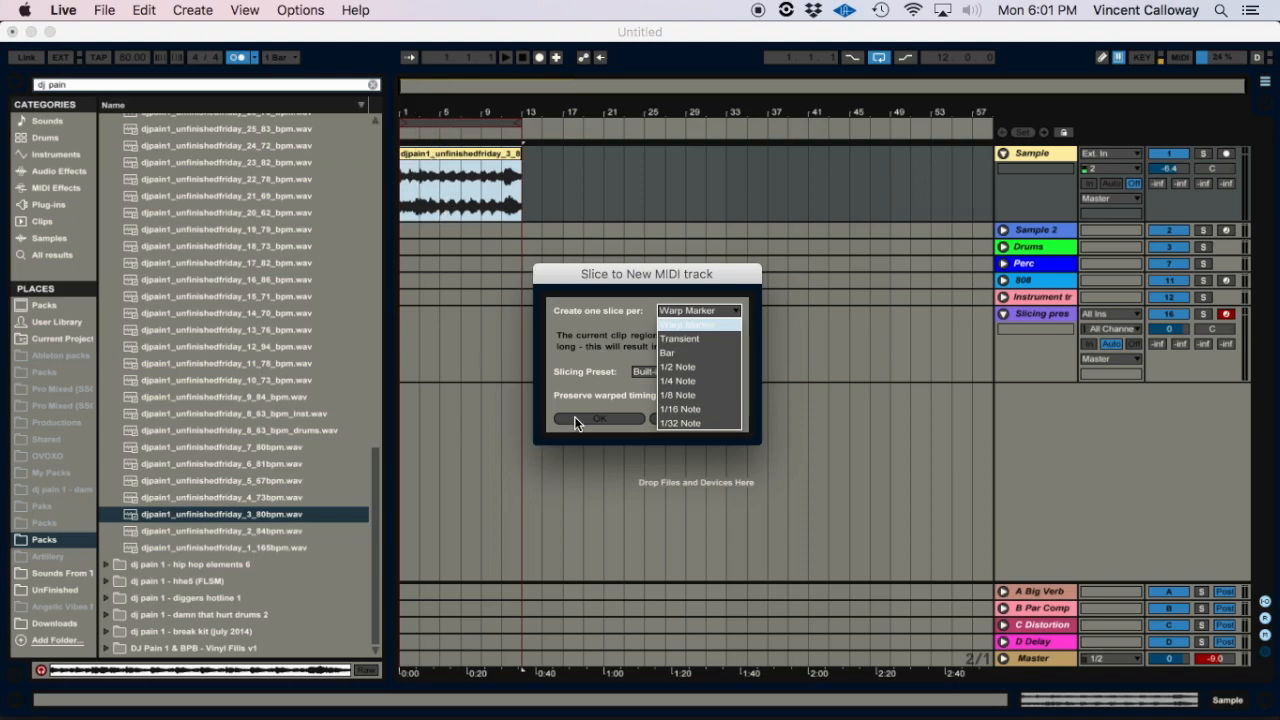
click(613, 281)
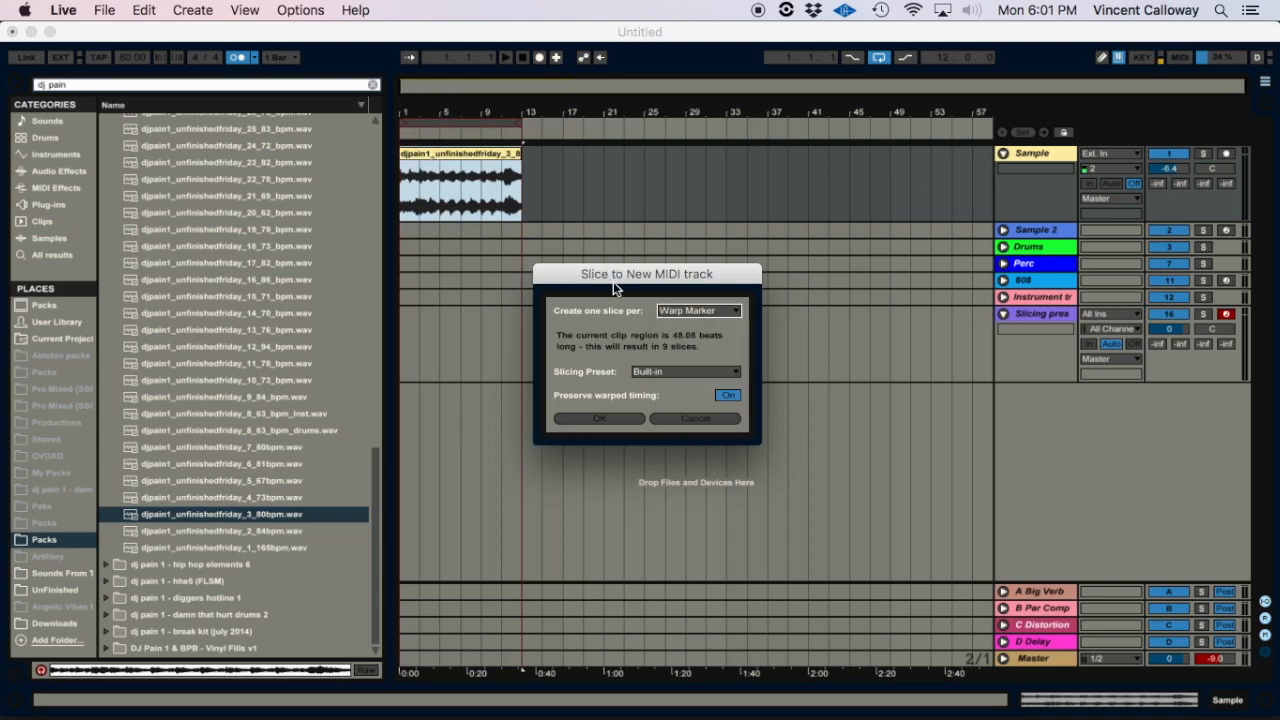
click(676, 417)
key(z)
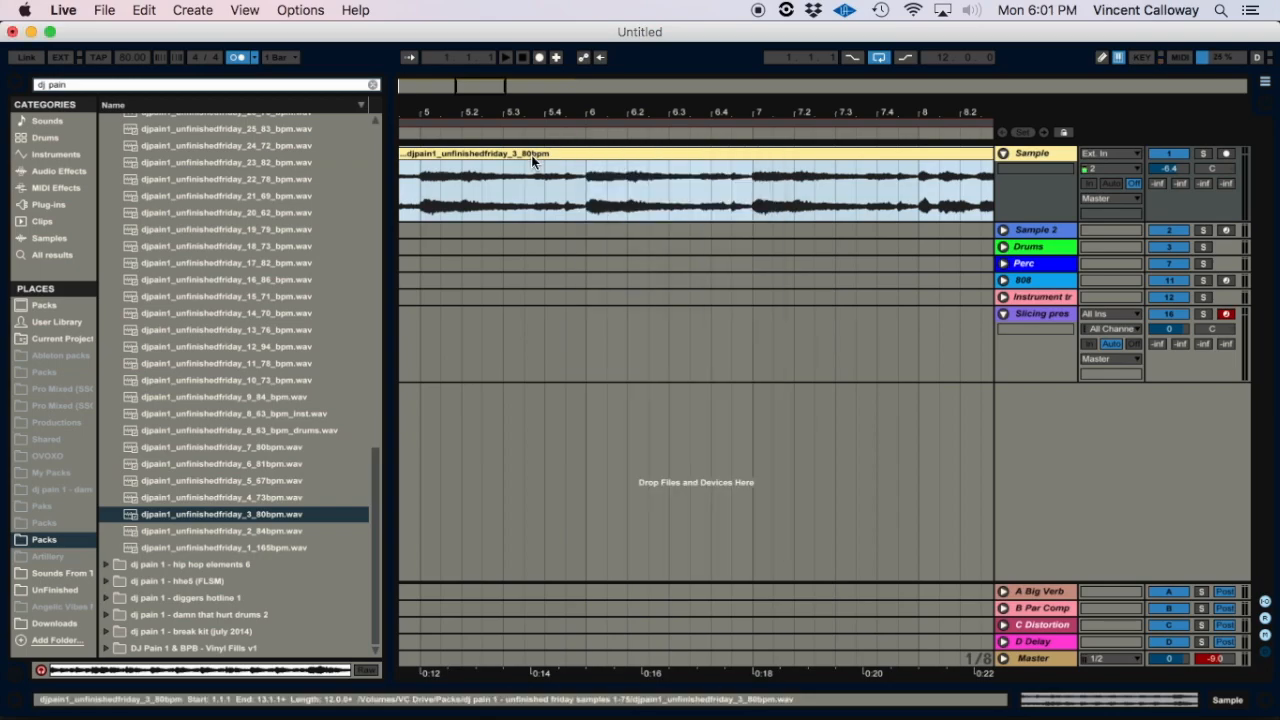
Slice the sample clip to a new MIDI track with one slice per warp marker, using the VC Preset Test slicing preset.
right_click(531, 155)
click(720, 435)
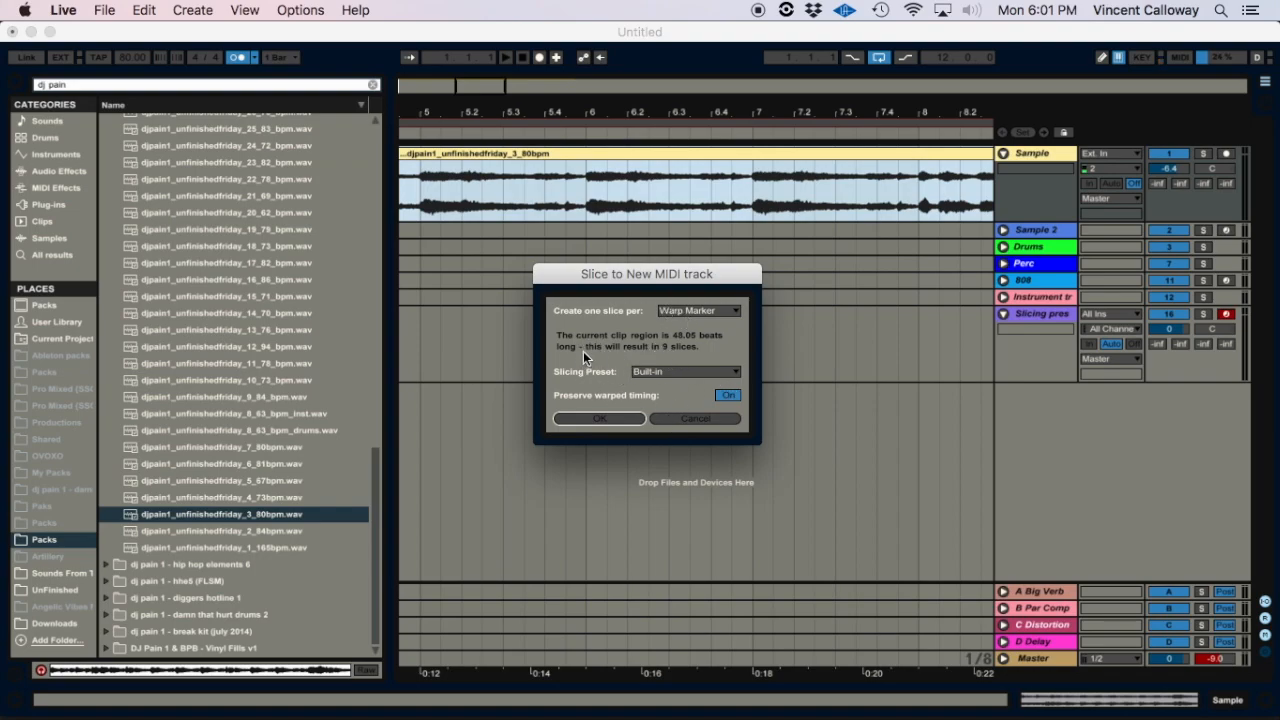
click(682, 372)
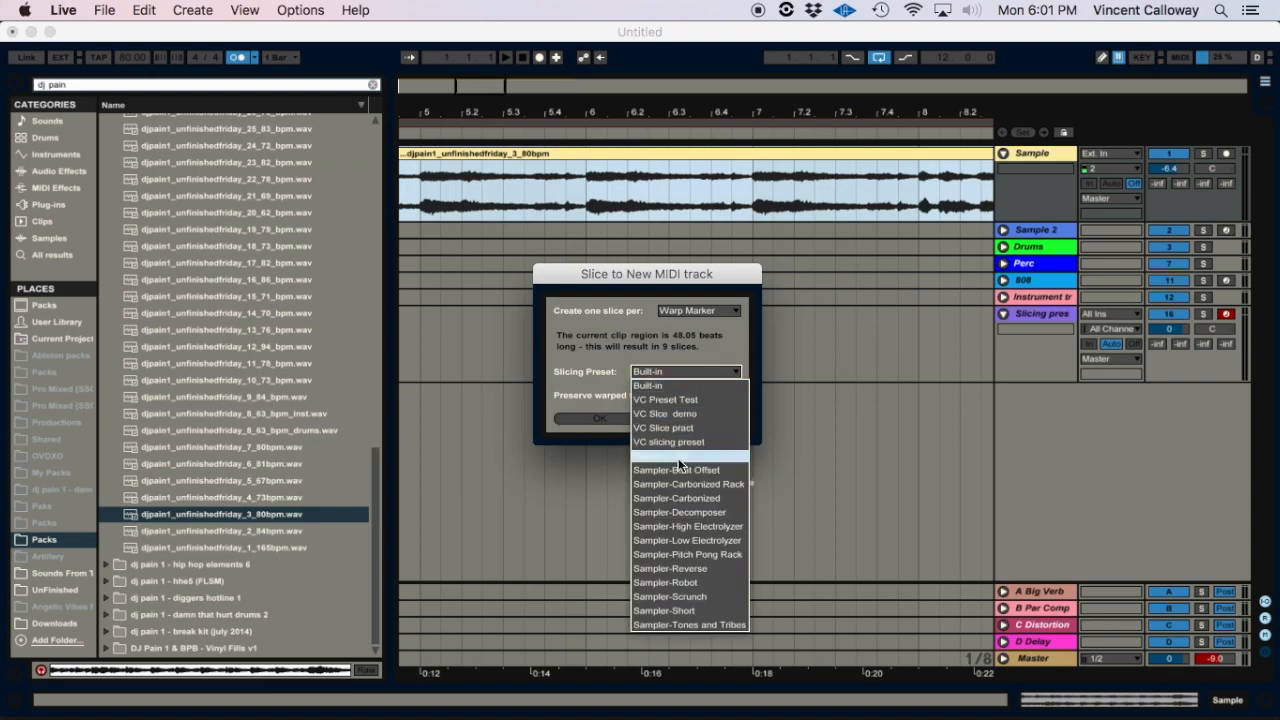
click(654, 399)
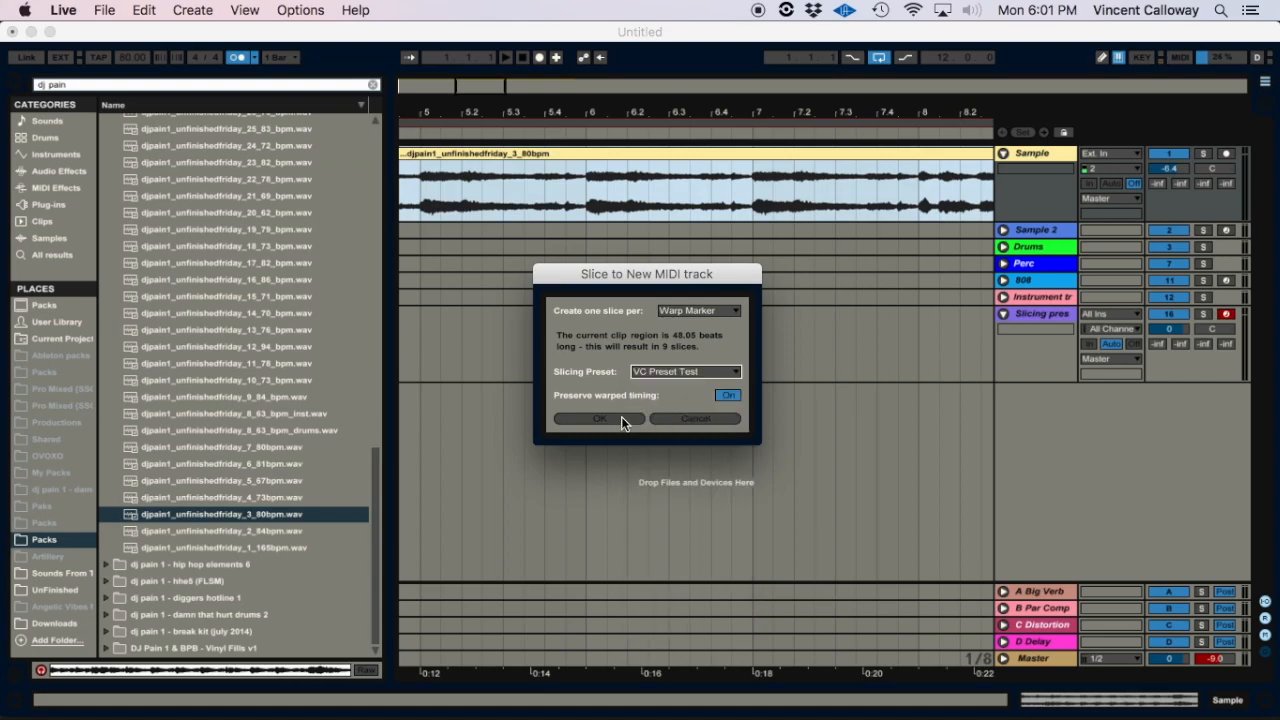
click(621, 422)
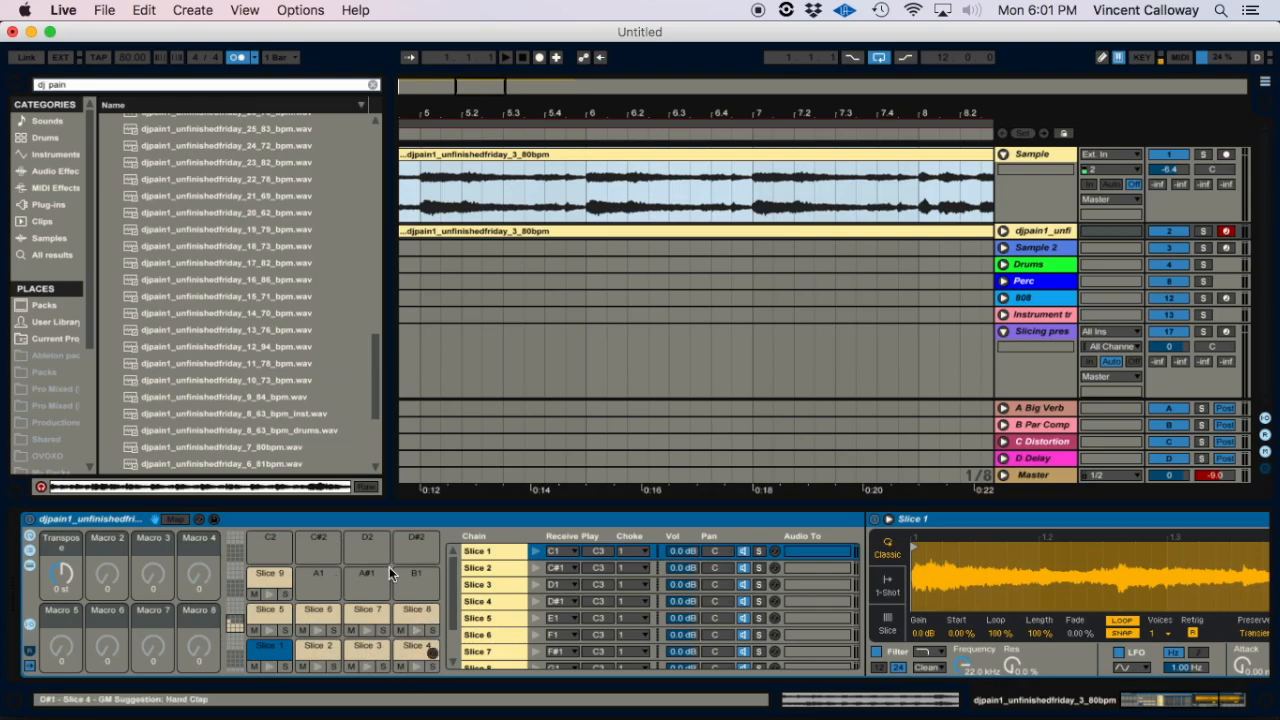
Unfold the new sliced MIDI track, remove its generated MIDI clip, and select the track.
click(888, 635)
scroll(890, 641, right, 3)
scroll(891, 638, left, 6)
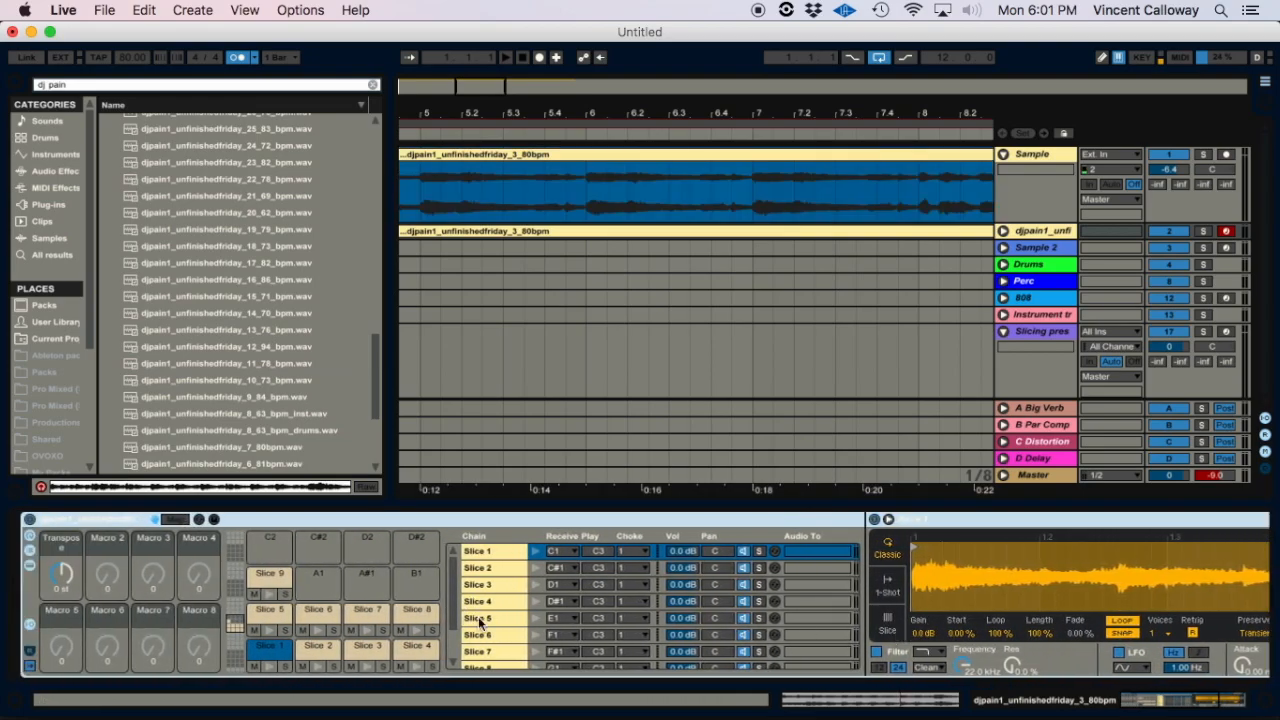
scroll(882, 328, right, 2)
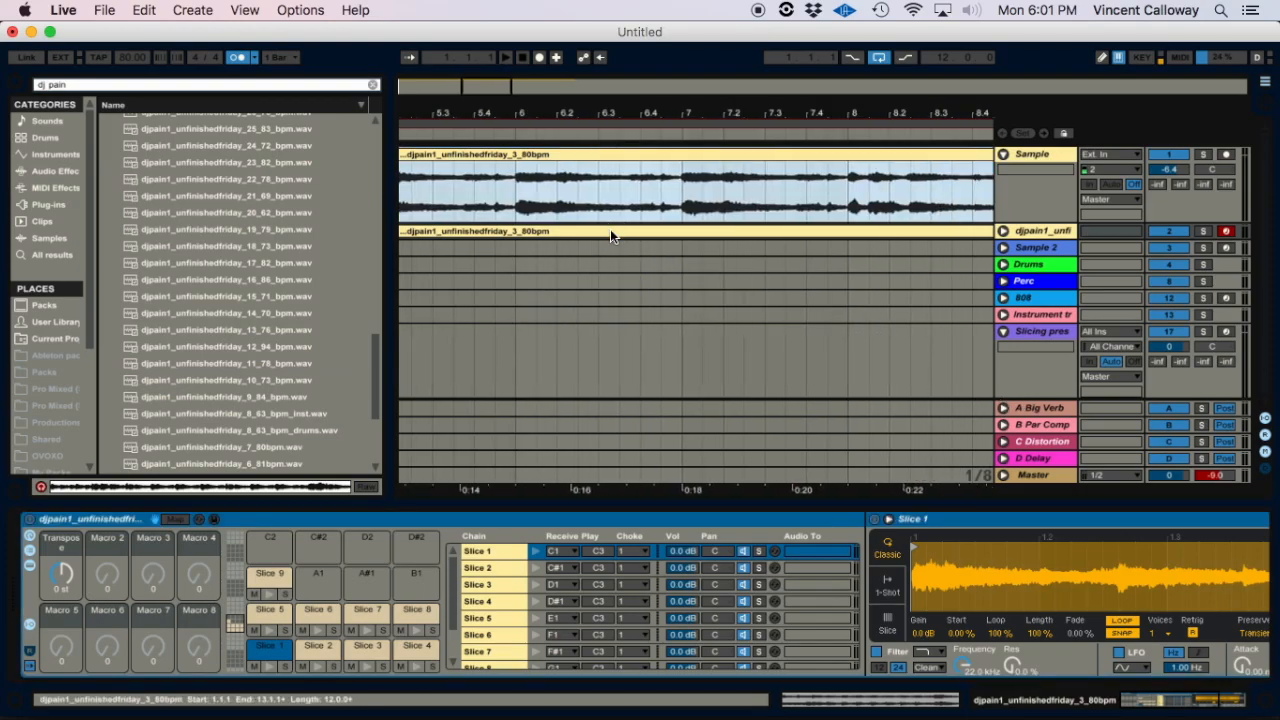
click(1003, 231)
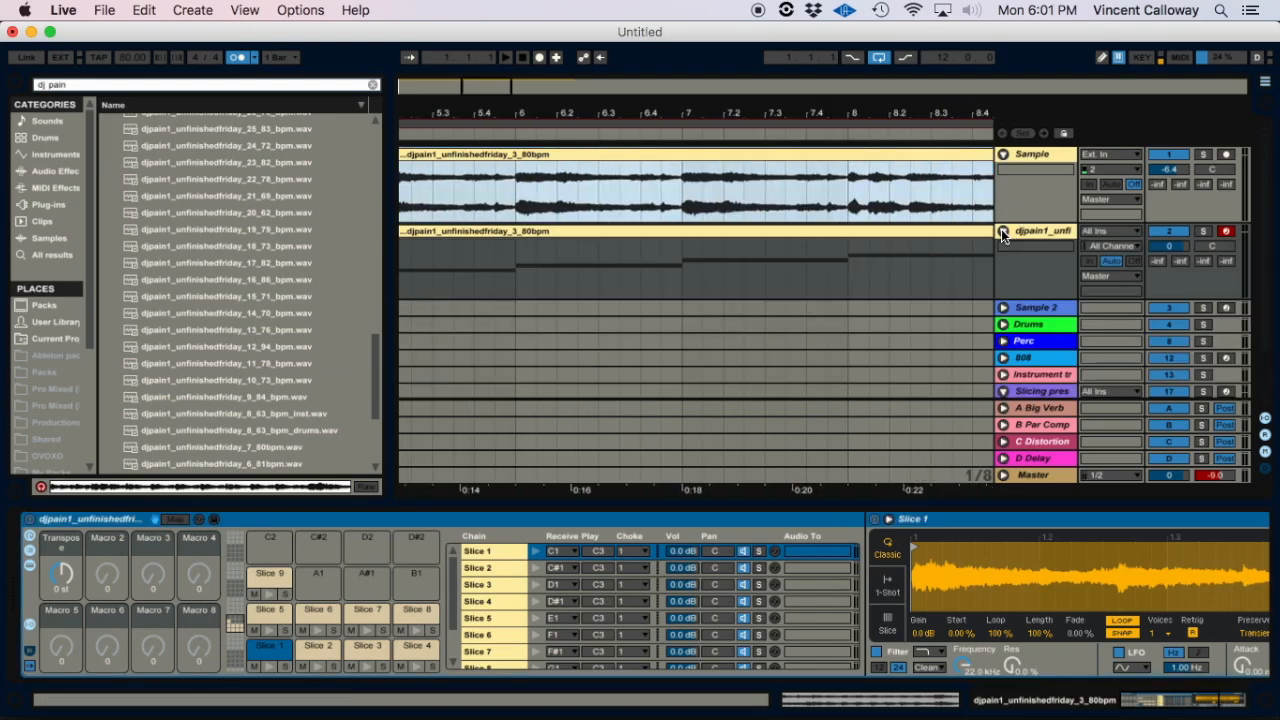
click(807, 231)
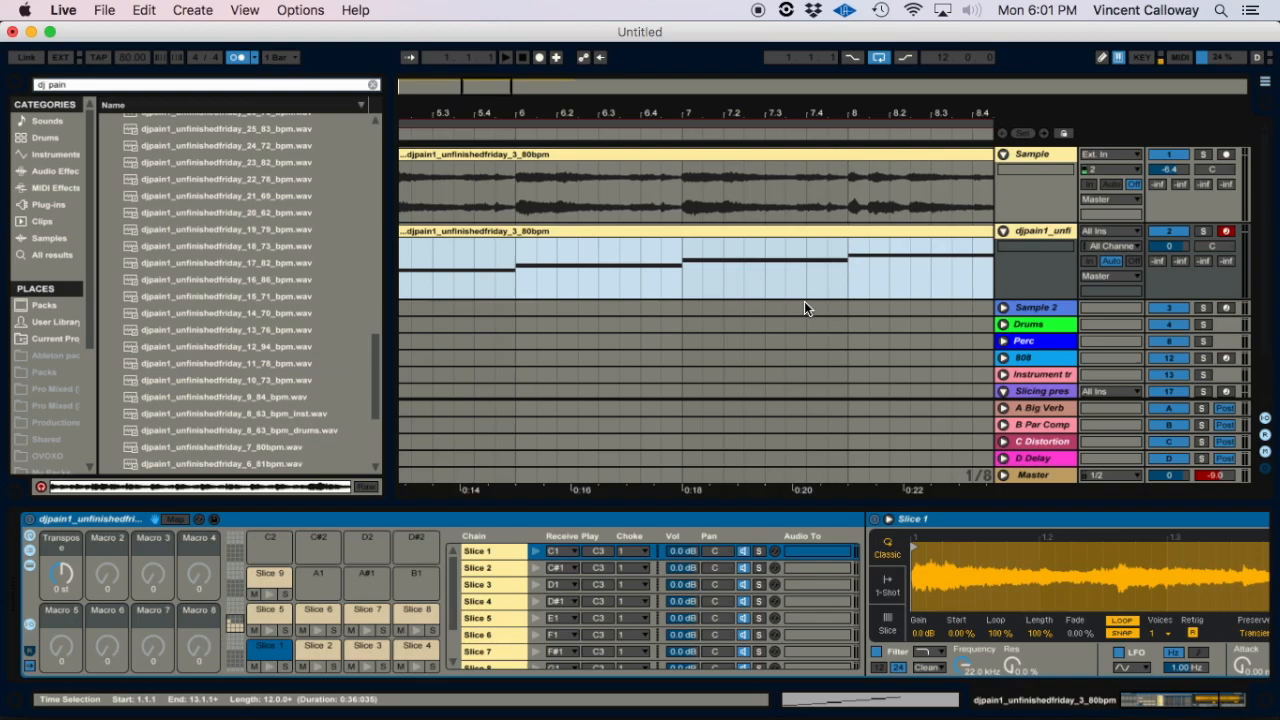
key(super+x)
drag(865, 112, 865, 86)
click(1052, 236)
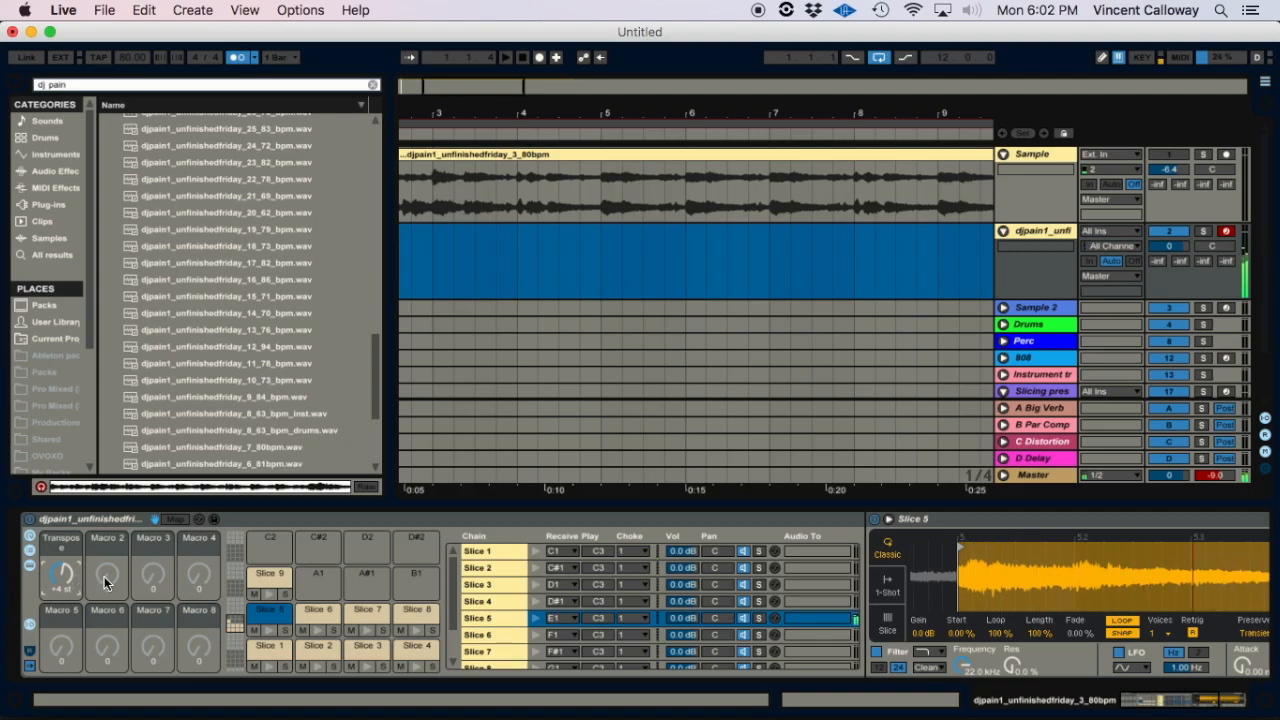
Examine Slice 5's loop, warp and envelope settings in its Simpler, and stop playback.
scroll(317, 546, right, 5)
scroll(381, 595, right, 3)
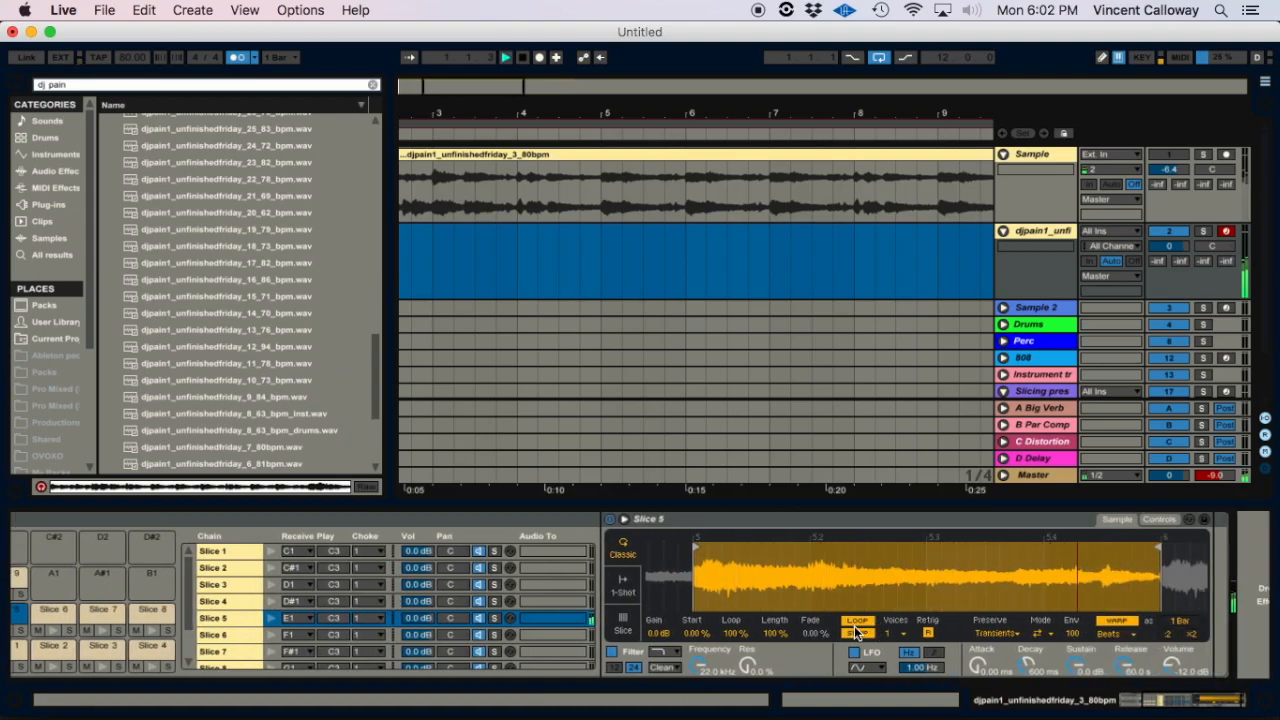
key(space)
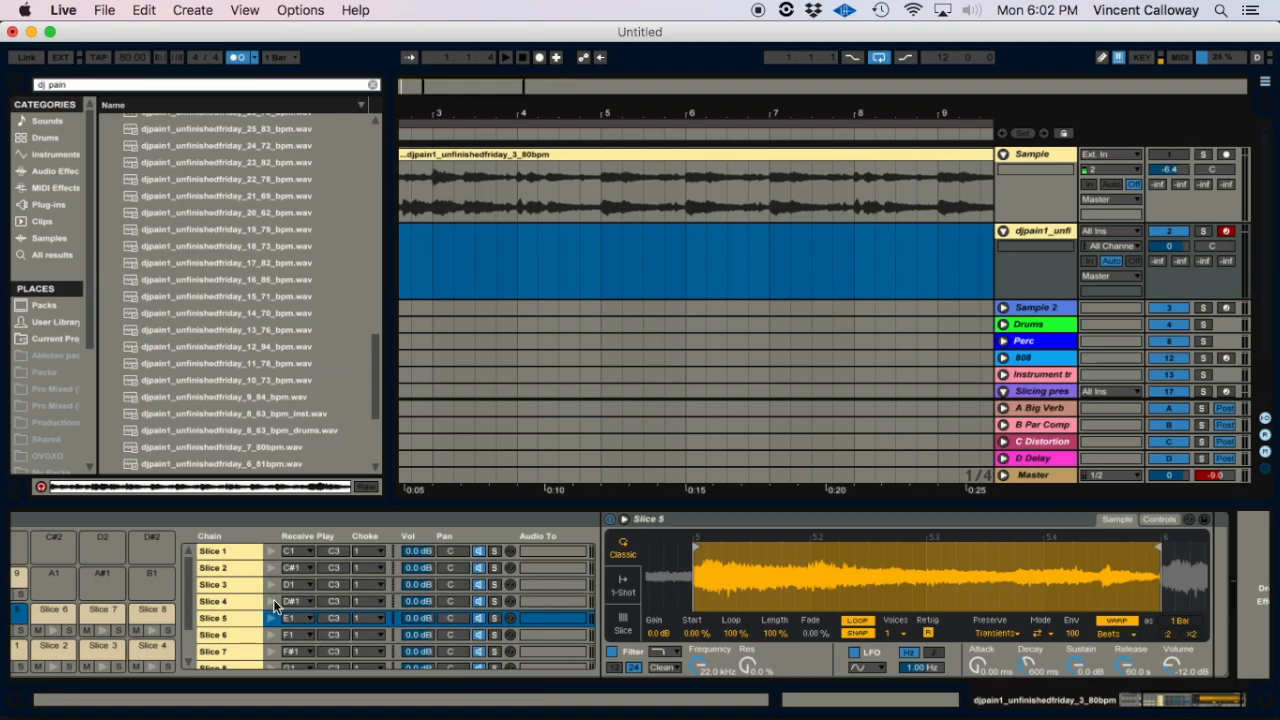
scroll(345, 619, left, 3)
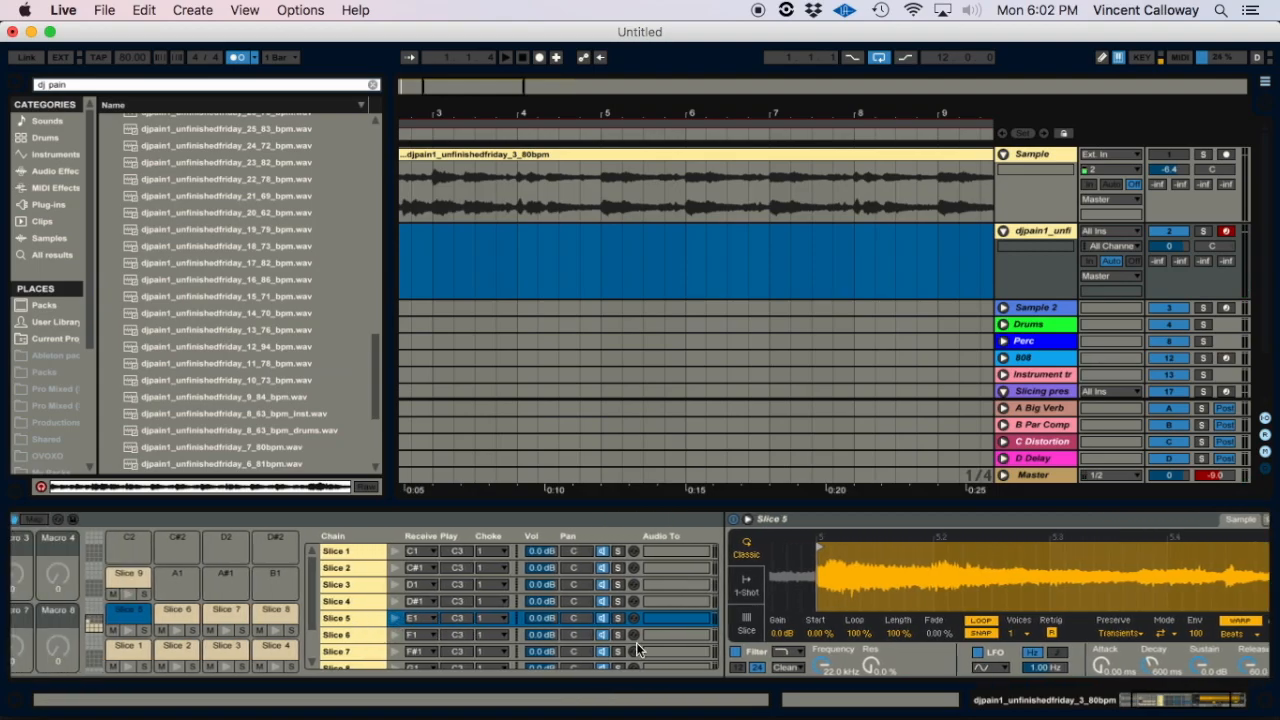
click(980, 624)
scroll(848, 600, right, 2)
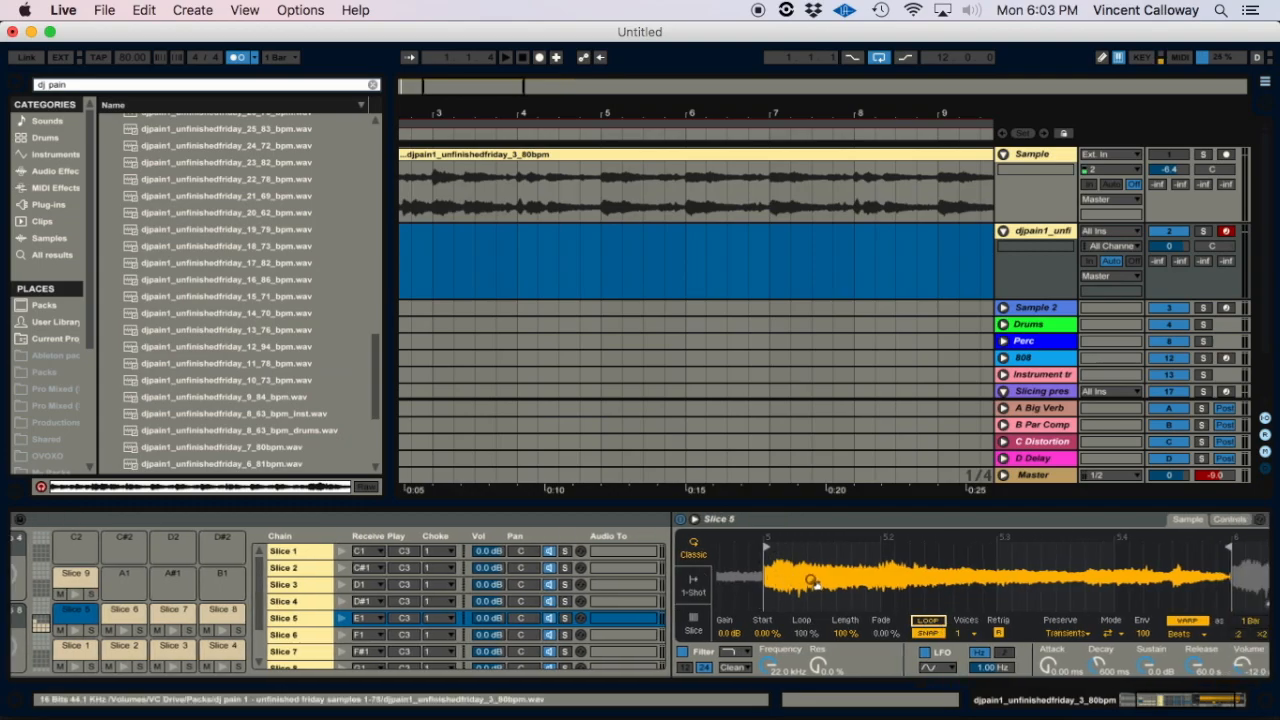
Check the Loop setting of slices 6, 8, 9, 1, 2 and 4 through their Drum Rack pads.
click(118, 618)
click(222, 609)
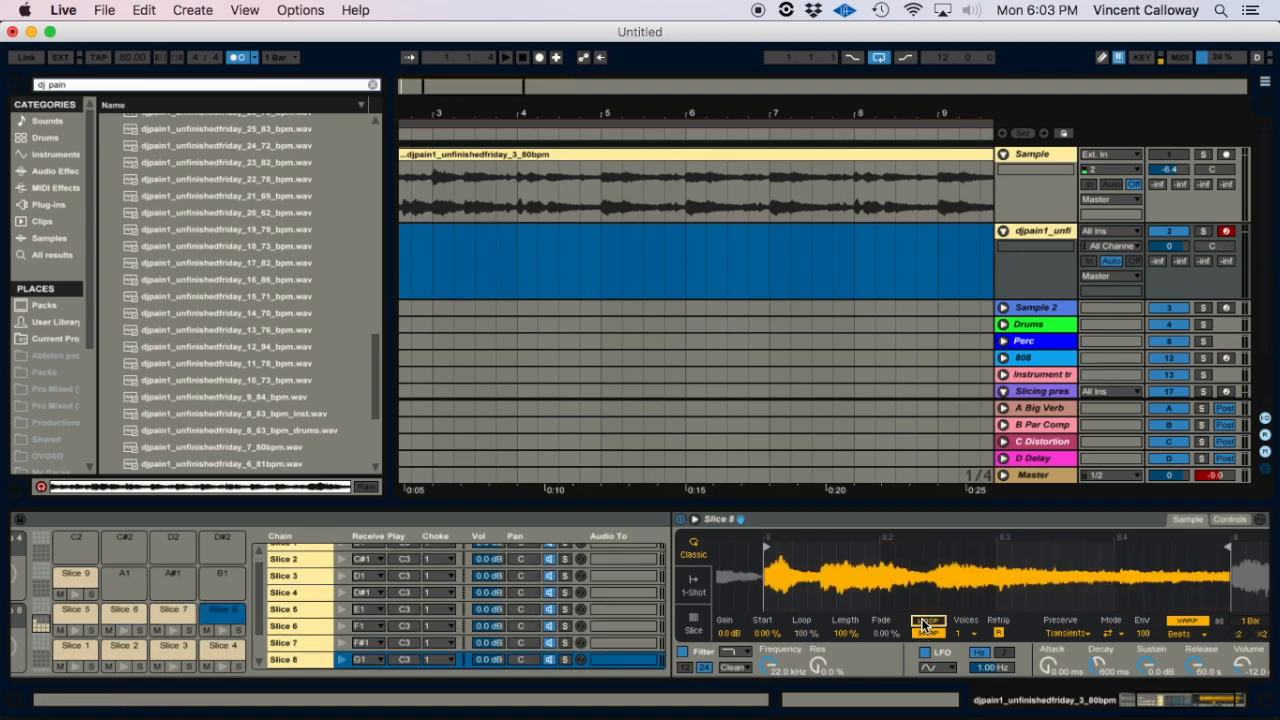
click(87, 578)
click(926, 620)
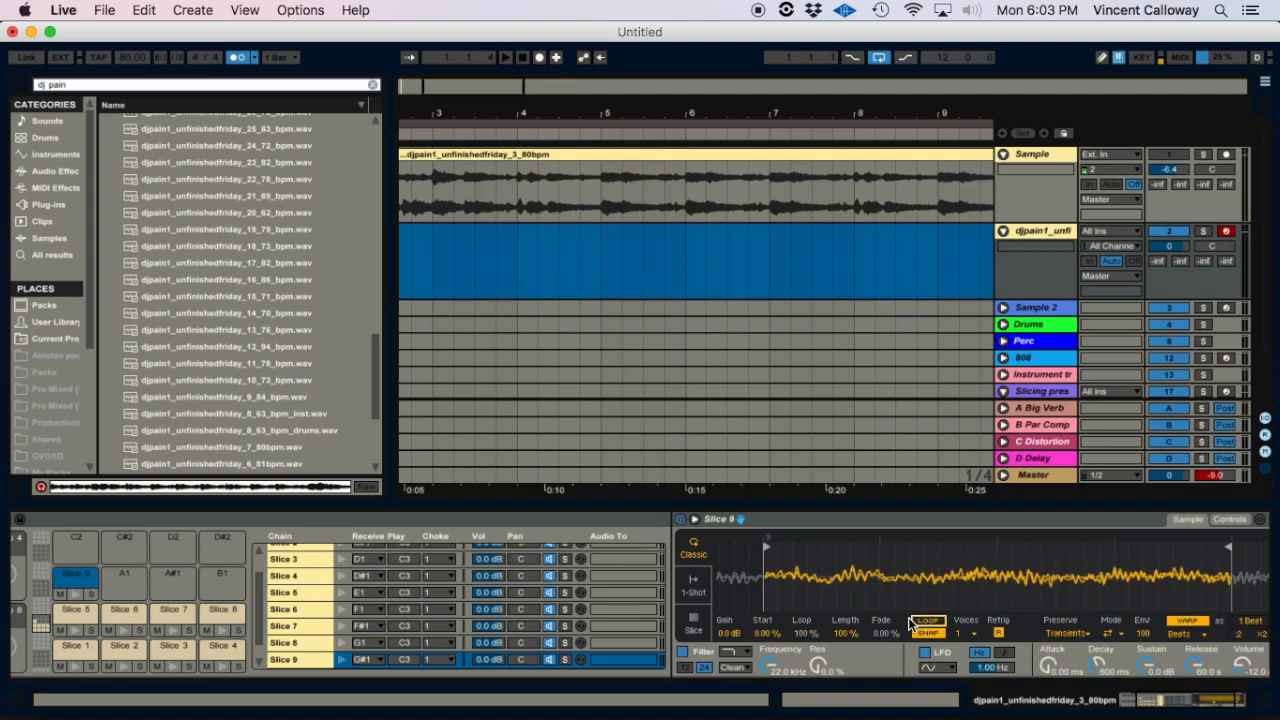
click(73, 652)
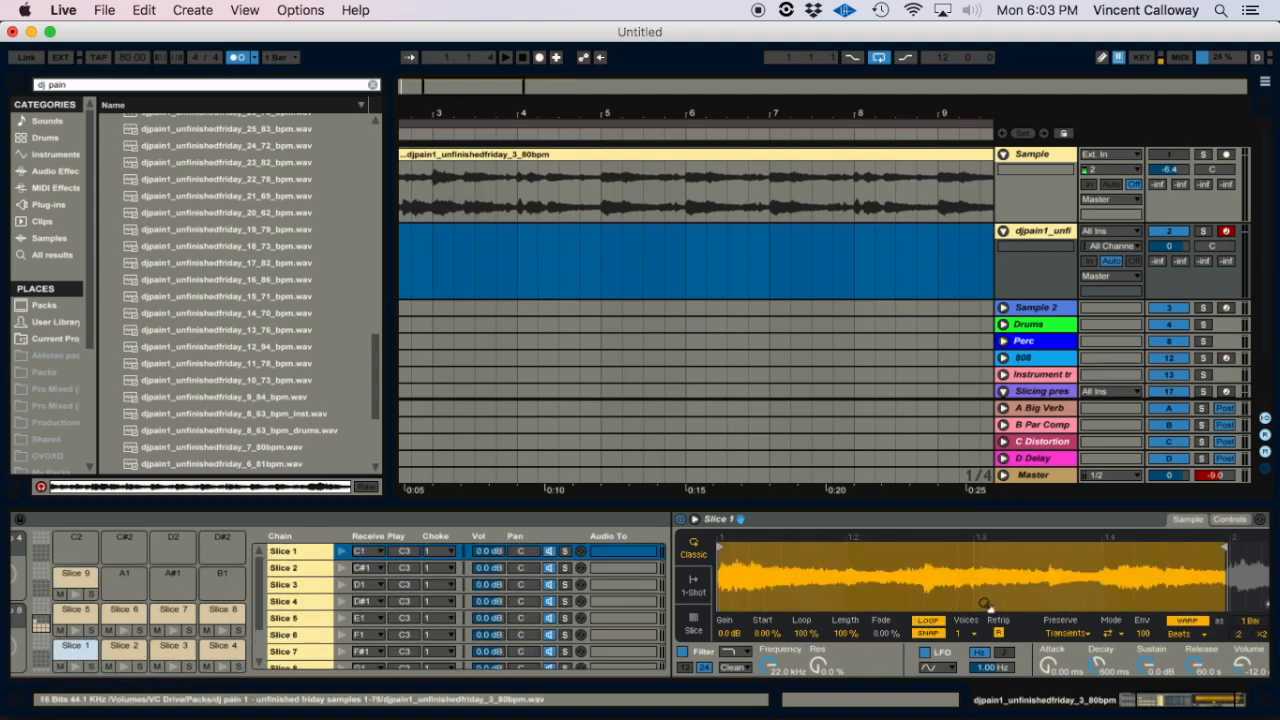
click(124, 648)
click(223, 648)
Hide the device view and bring the whole sample clip into view in the arrangement.
click(678, 503)
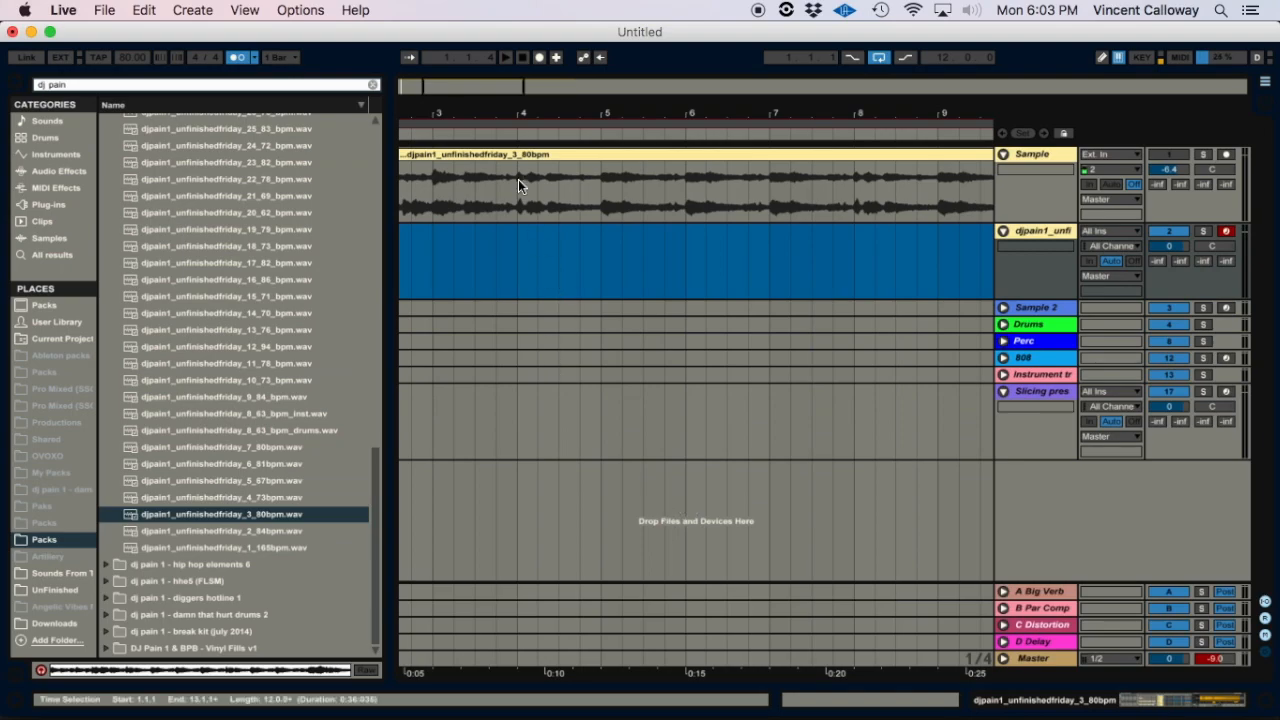
drag(456, 121, 456, 80)
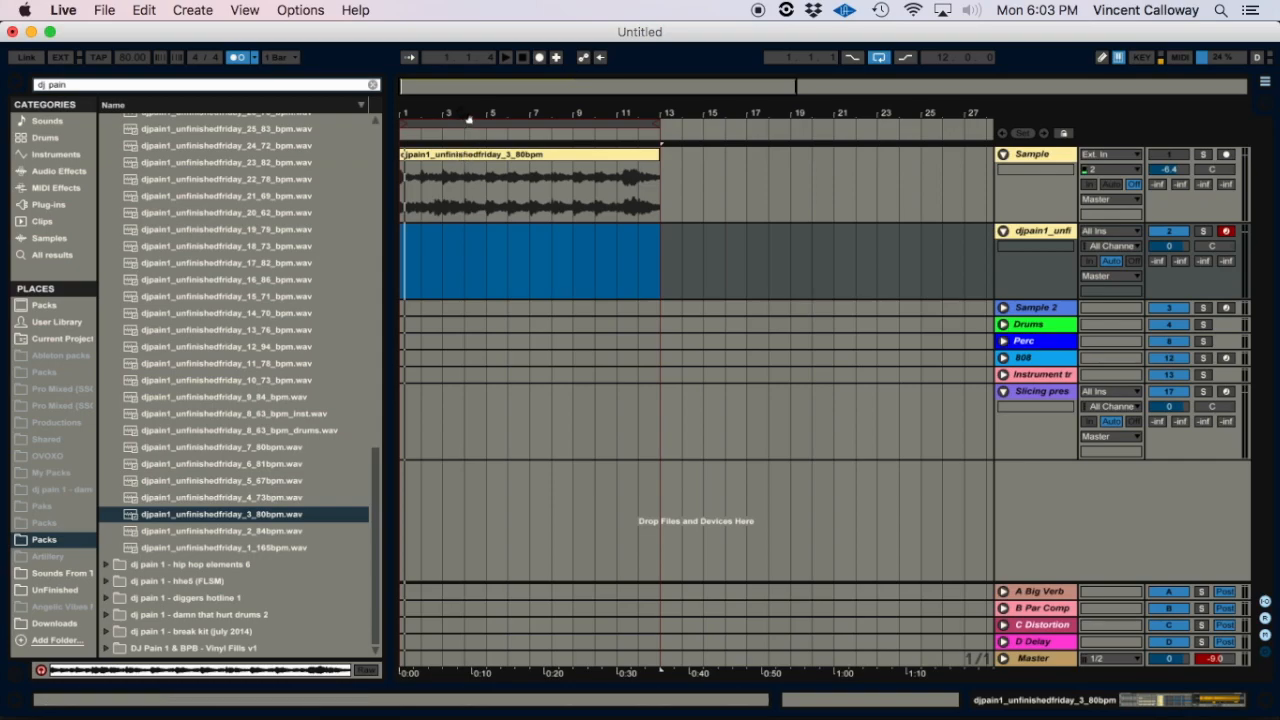
drag(468, 117, 434, 117)
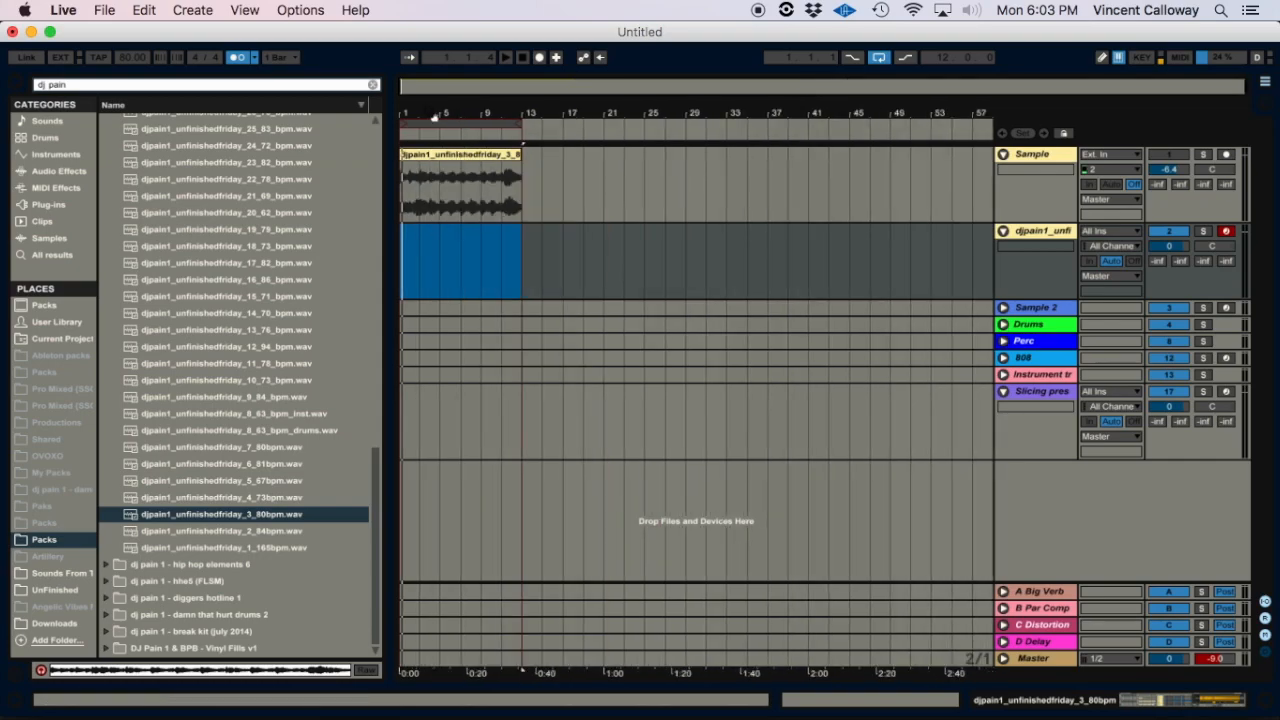